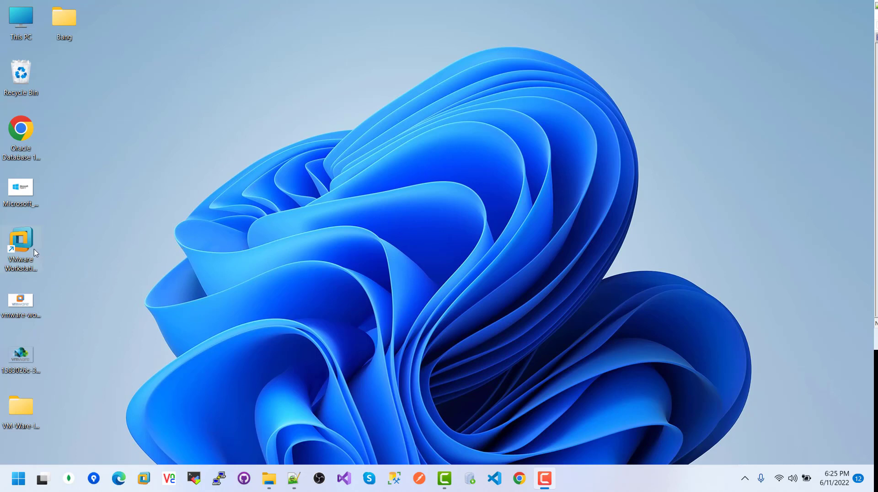
- Launch VMware Workstation 12 Pro from its desktop shortcut
left_click(22, 243)
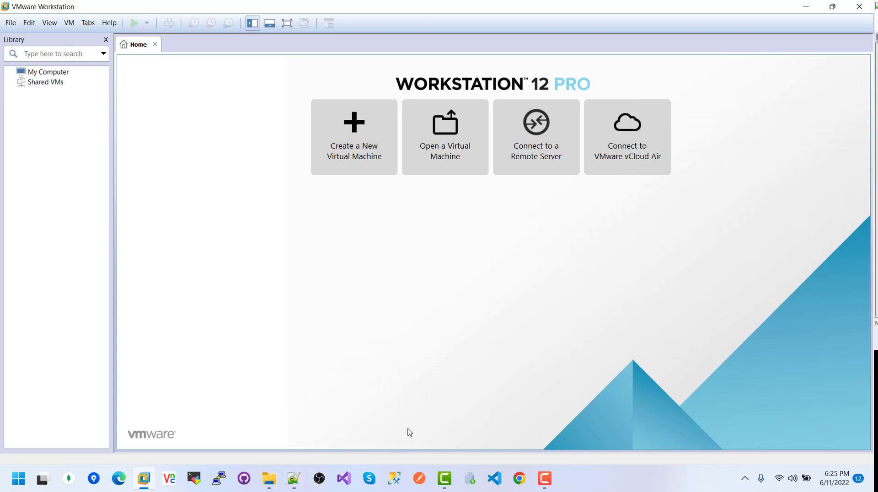
- Search Chrome for 'download latest rhel 7 iso' and open the Red Hat Enterprise Linux Download result
left_click(520, 479)
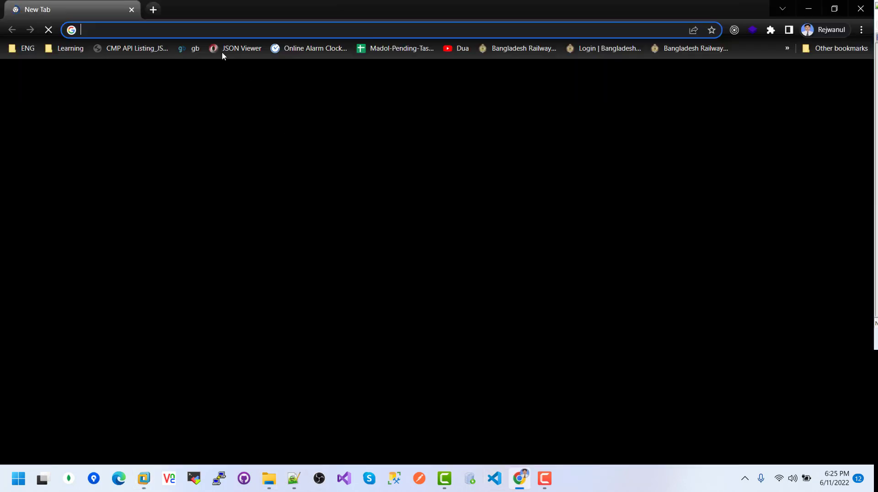
left_click(162, 30)
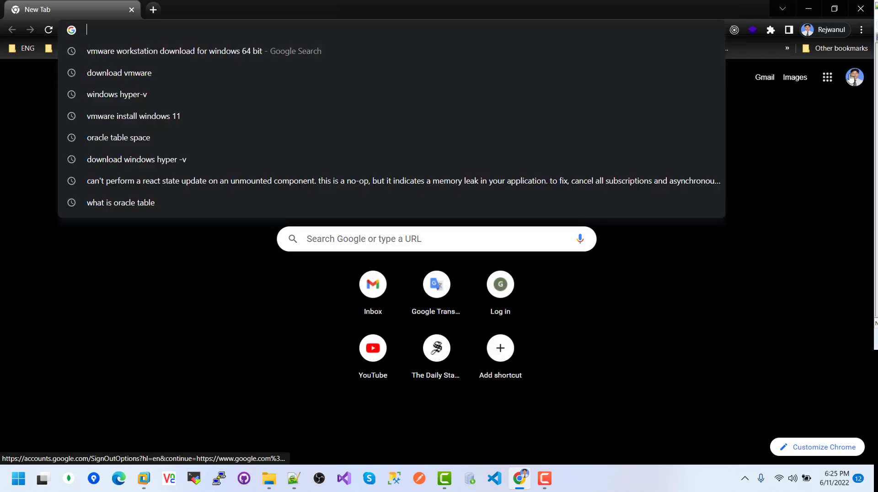
type("Dow")
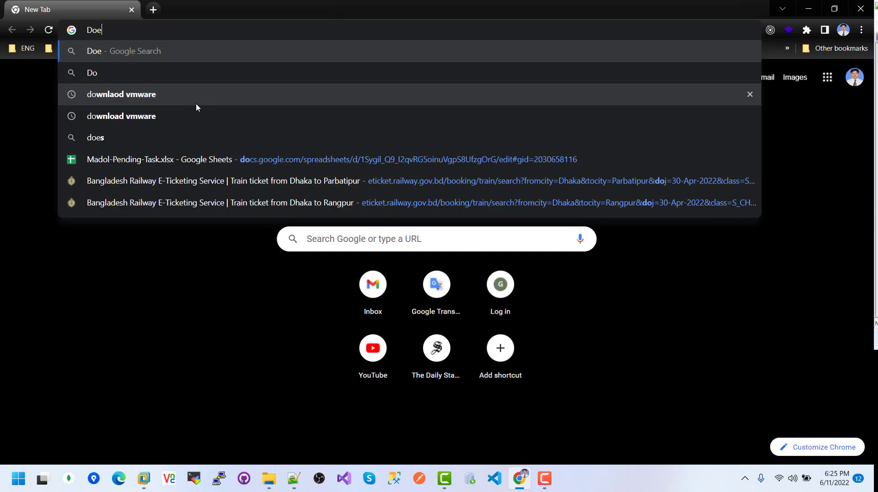
type("n")
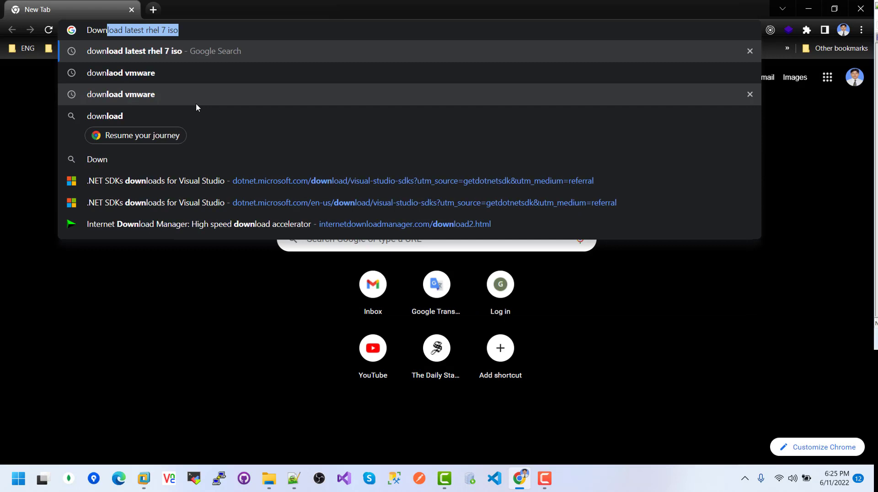
key("Right")
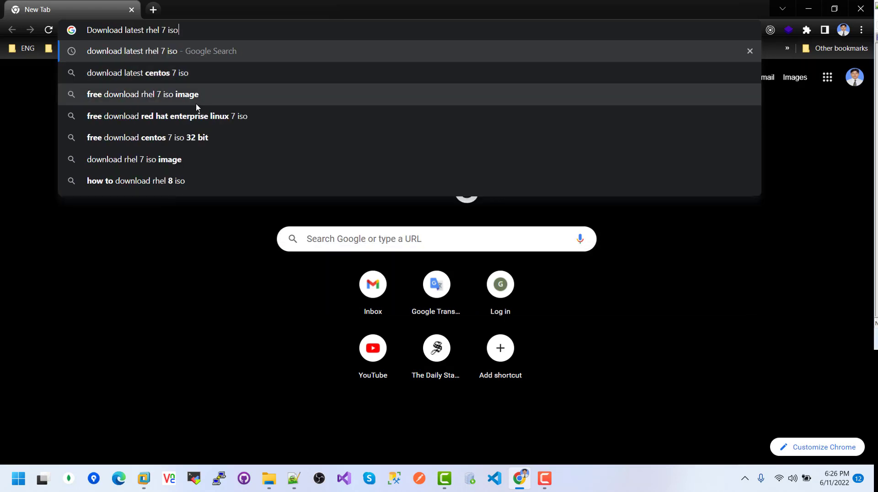
key("Return")
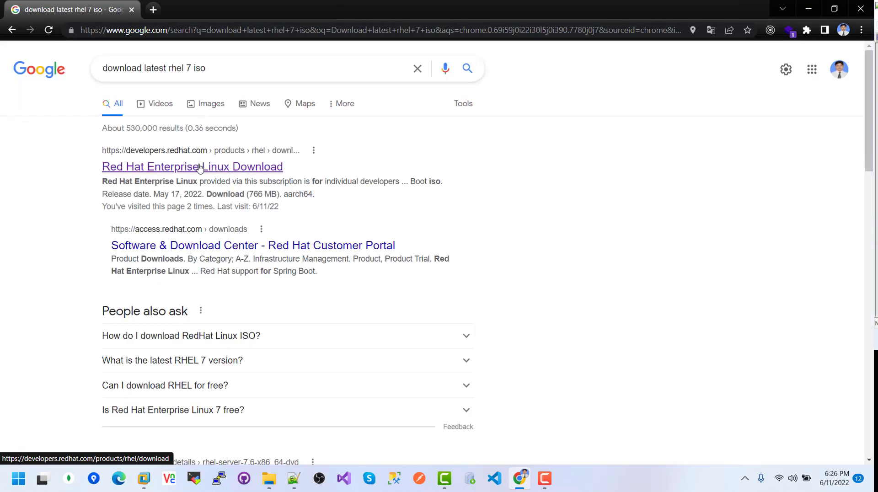
left_click(258, 169)
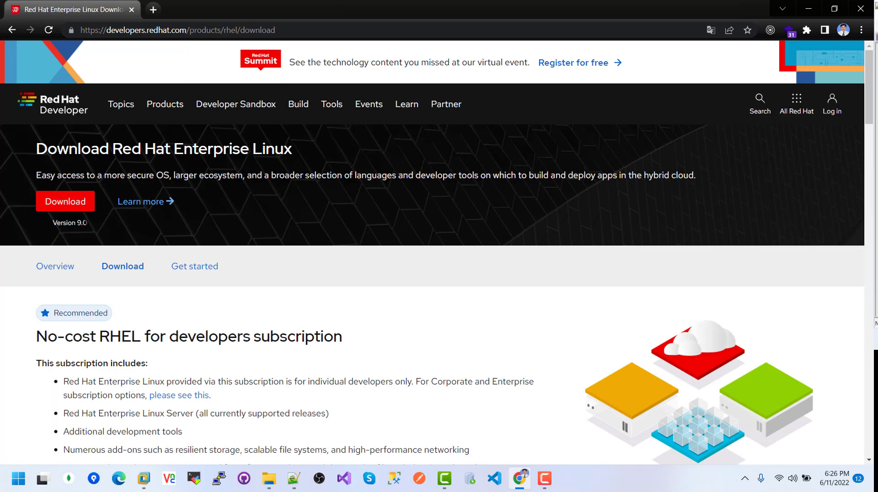
- Scroll down to the RHEL 7.9.0 x86_64 DVD ISO download, then minimize Chrome
scroll(502, 278, "down", 12)
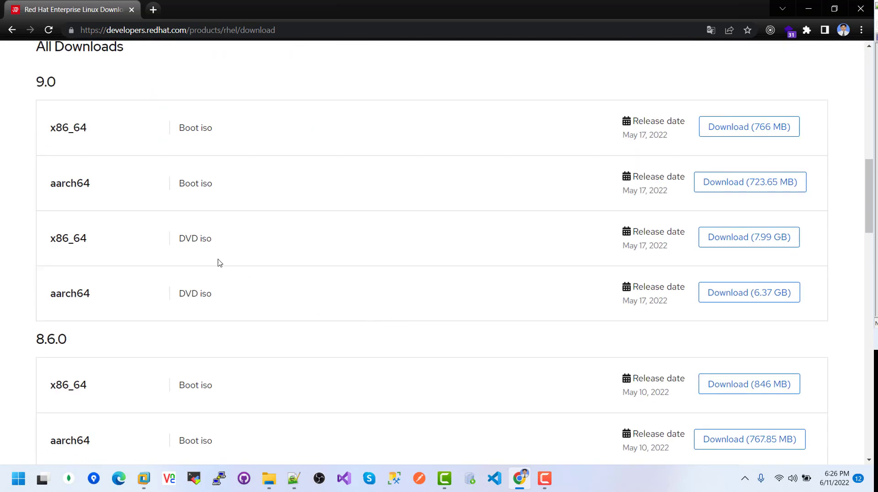
scroll(388, 408, "down", 6)
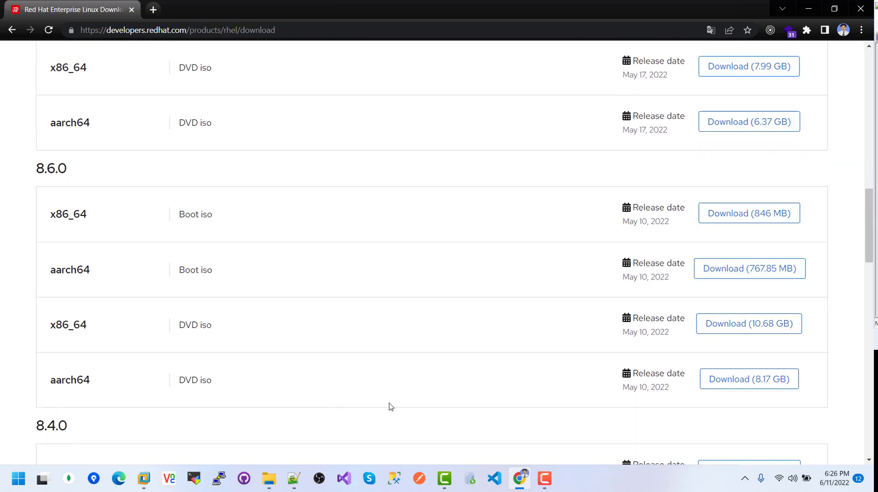
scroll(419, 408, "down", 2)
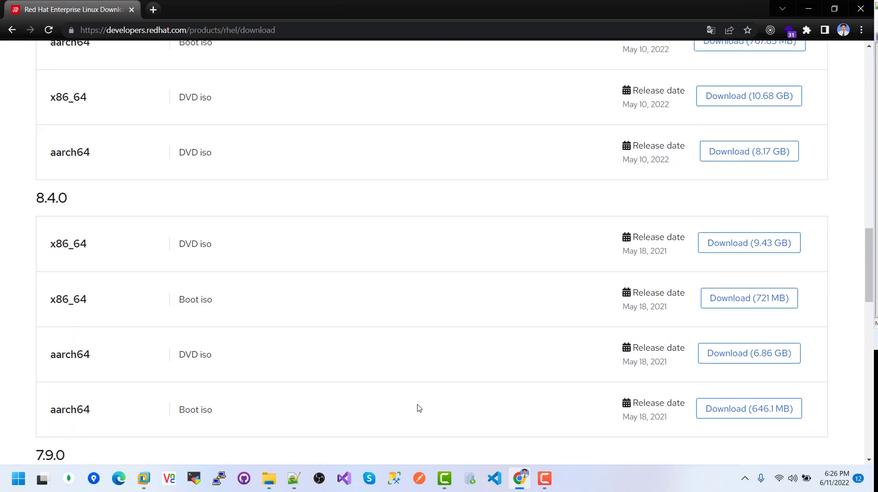
scroll(391, 382, "down", 3)
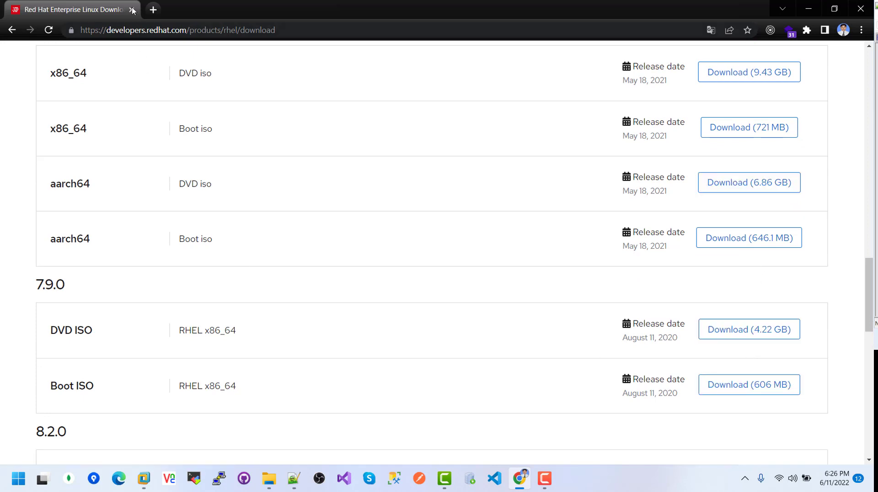
left_click(808, 9)
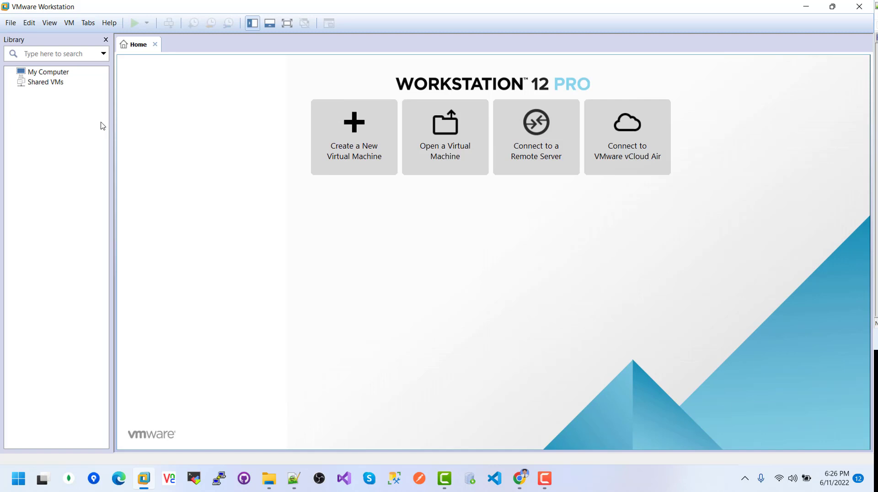
- Start a Typical new VM, installing the OS later, with Red Hat Enterprise Linux 7 64-bit guest
left_click(9, 25)
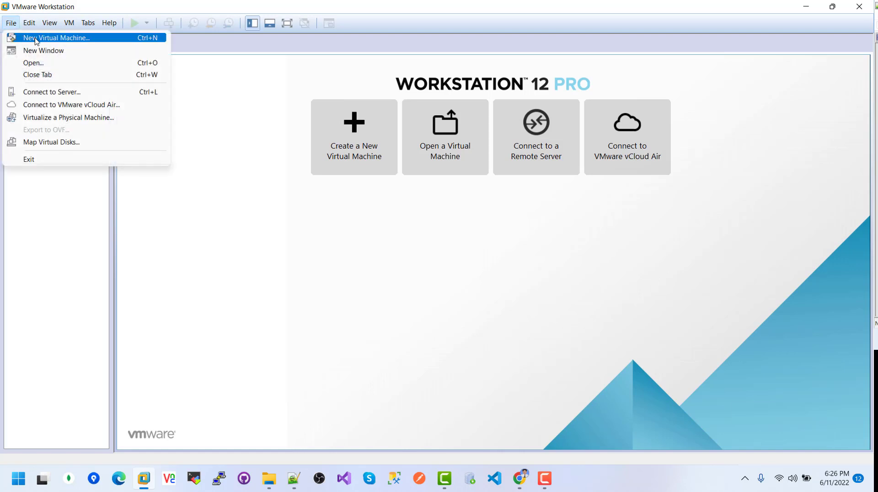
left_click(86, 39)
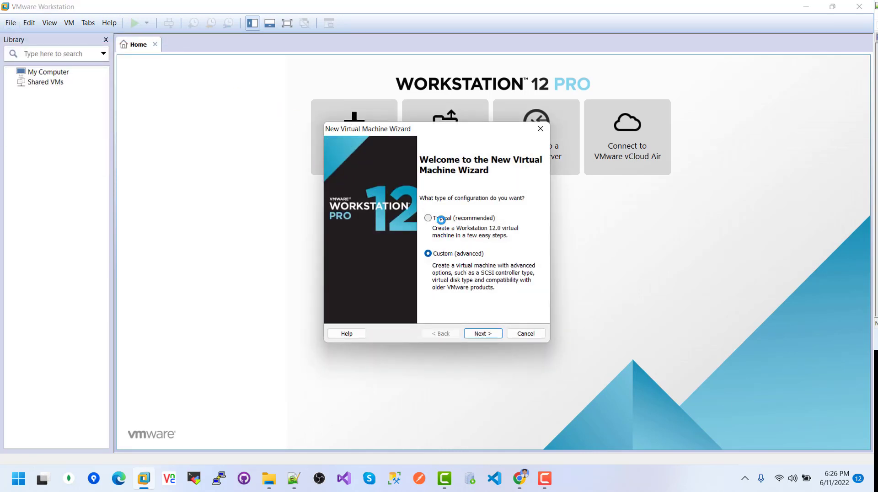
left_click(440, 219)
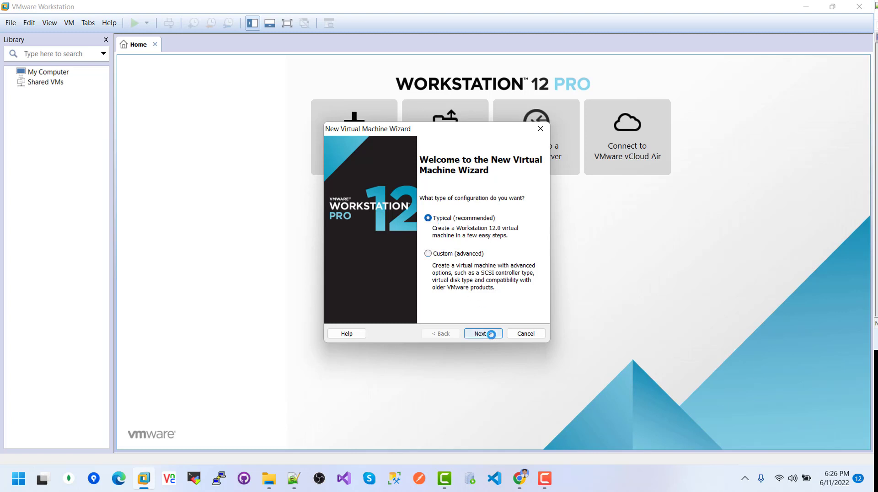
left_click(491, 334)
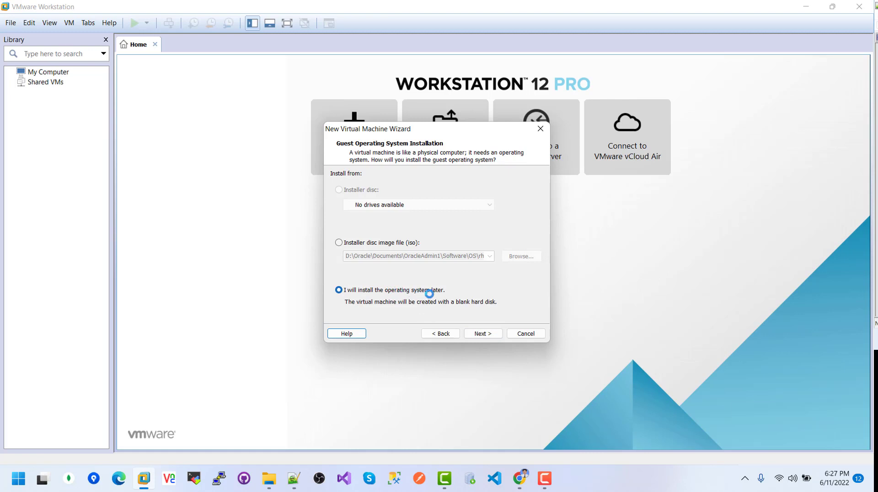
left_click(485, 333)
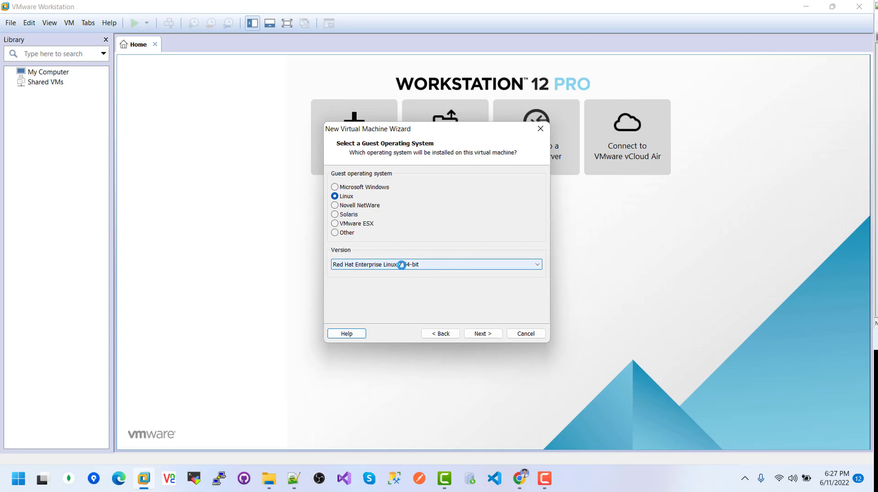
left_click(409, 264)
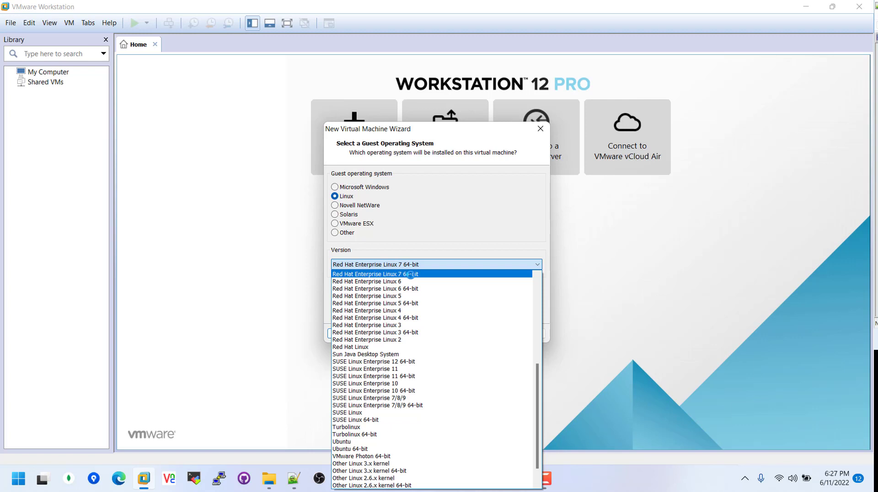
left_click(436, 265)
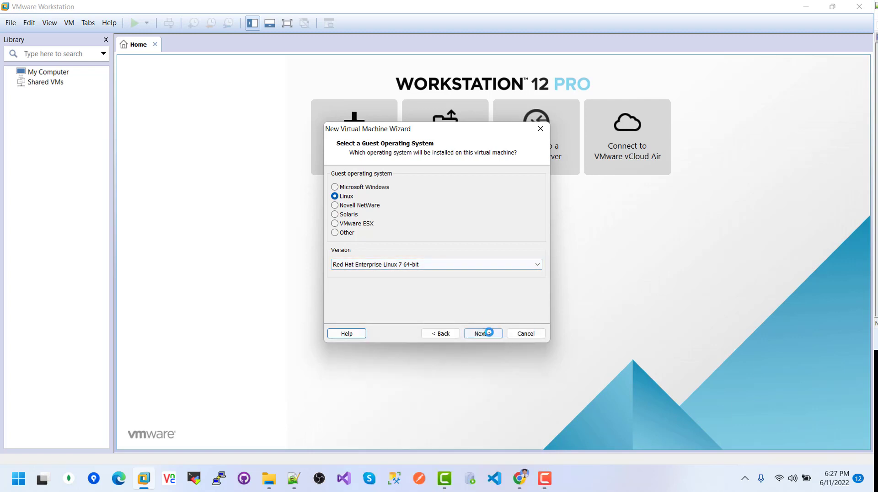
left_click(488, 332)
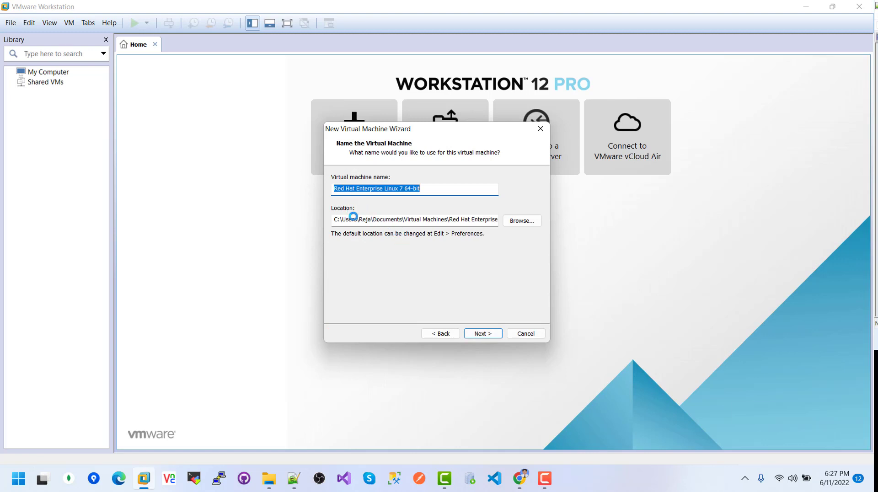
- Replace the default virtual machine name with DBA167VM
left_click(425, 190)
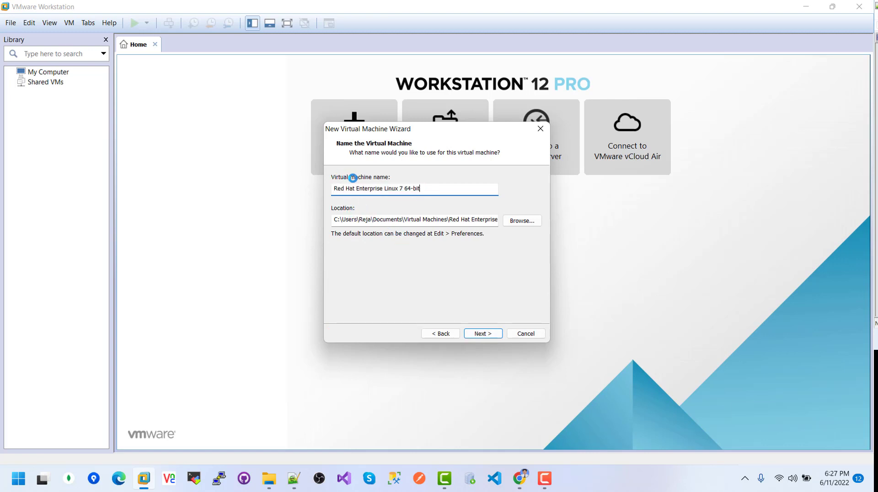
left_click_drag(432, 187, 332, 189)
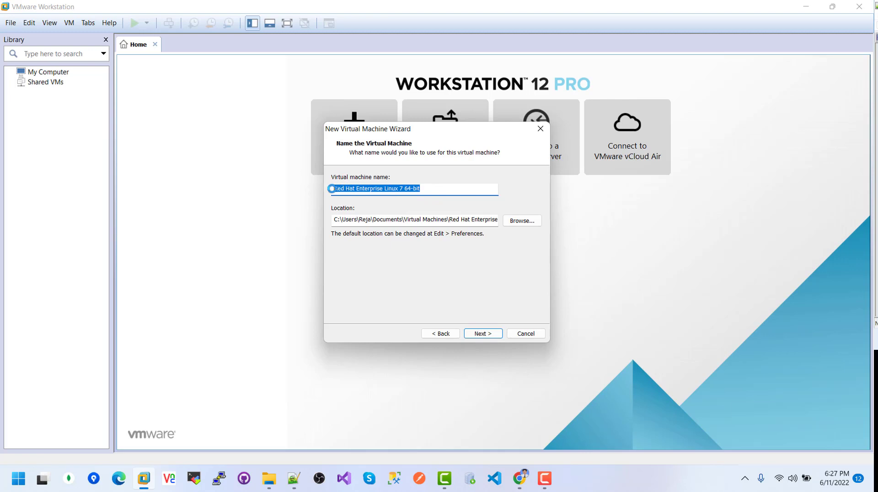
key("BackSpace")
type("DBA167VM")
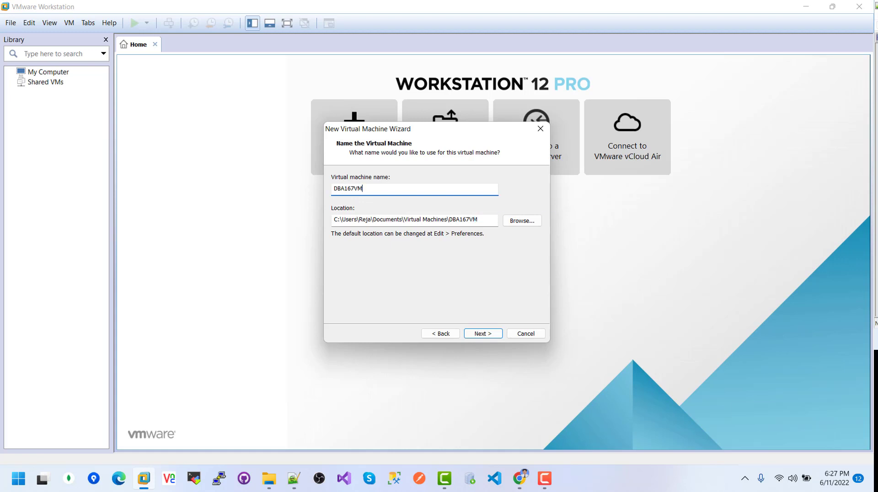
- Set the VM location to D:\Linux\DBA167VM and continue to disk capacity
left_click(525, 220)
scroll(421, 254, "down", 3)
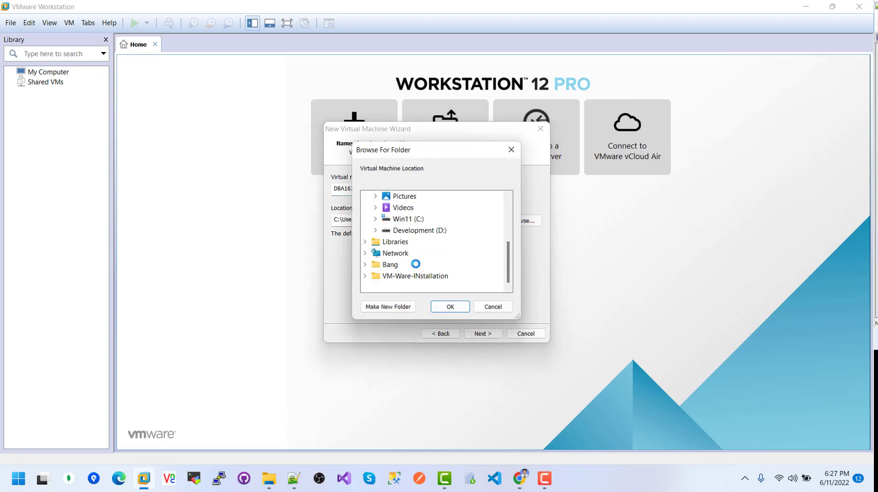
scroll(412, 249, "up", 1)
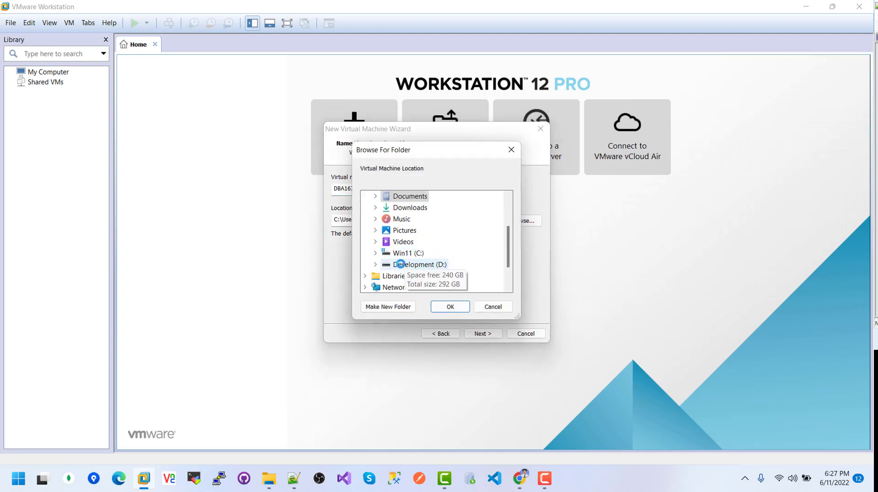
left_click(376, 264)
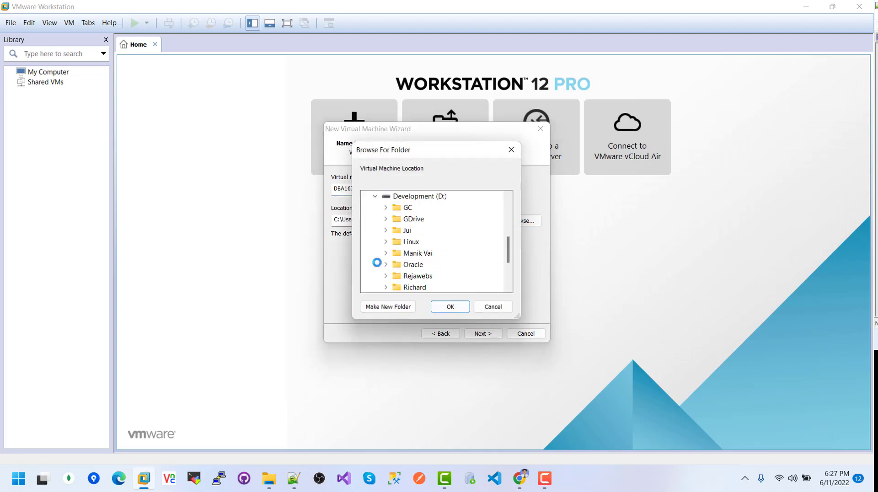
left_click(410, 244)
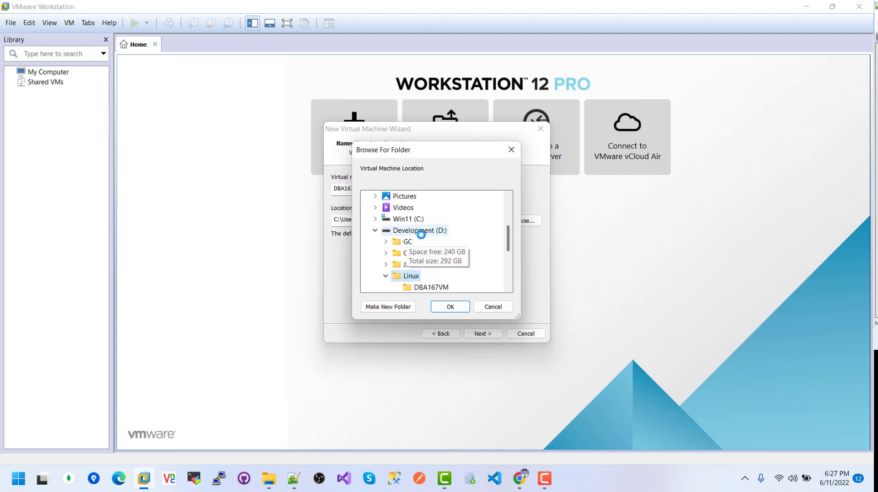
scroll(414, 240, "down", 1)
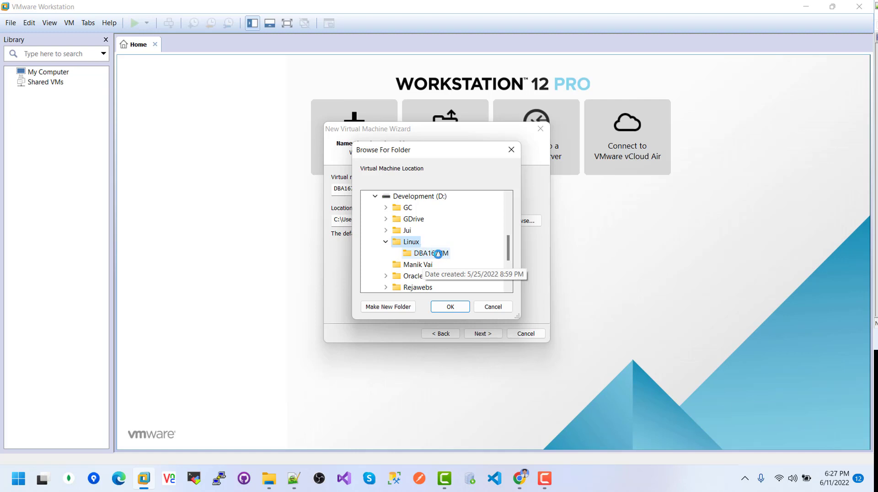
left_click(426, 252)
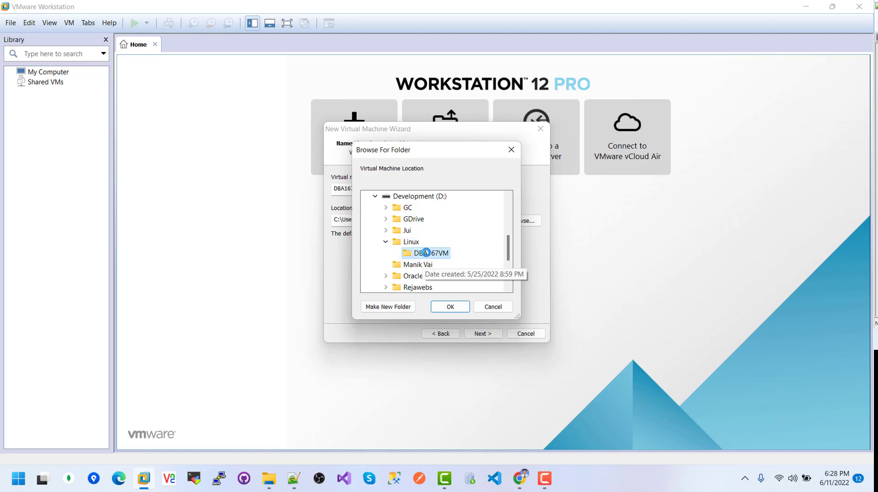
left_click(449, 305)
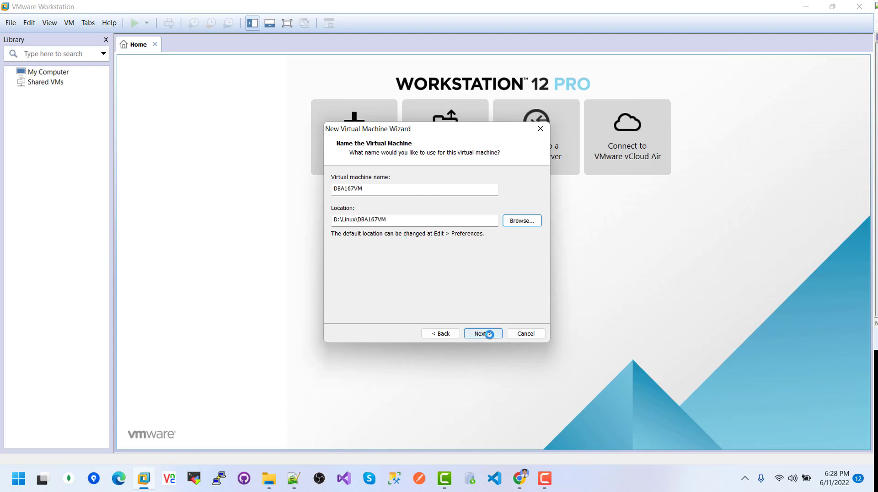
left_click(489, 334)
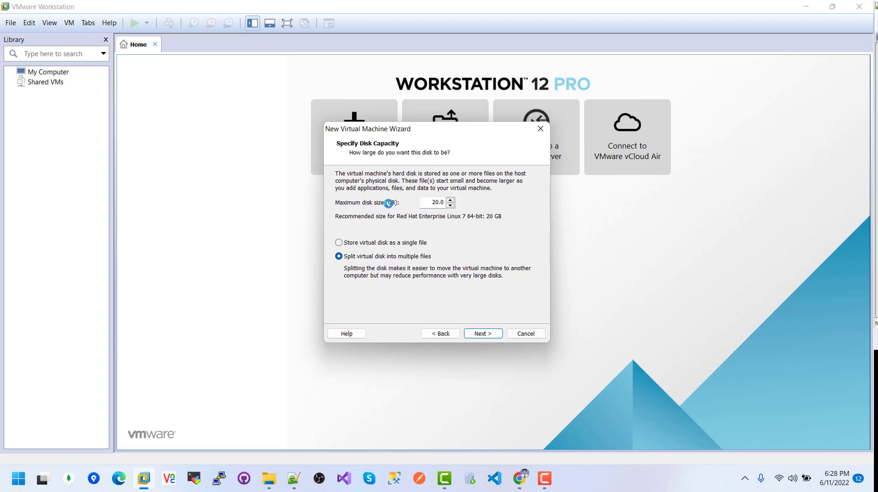
- Set the maximum disk size to 80 GB as a single file and finish the wizard
left_click_drag(433, 202, 445, 201)
key("BackSpace")
type("80")
left_click(349, 242)
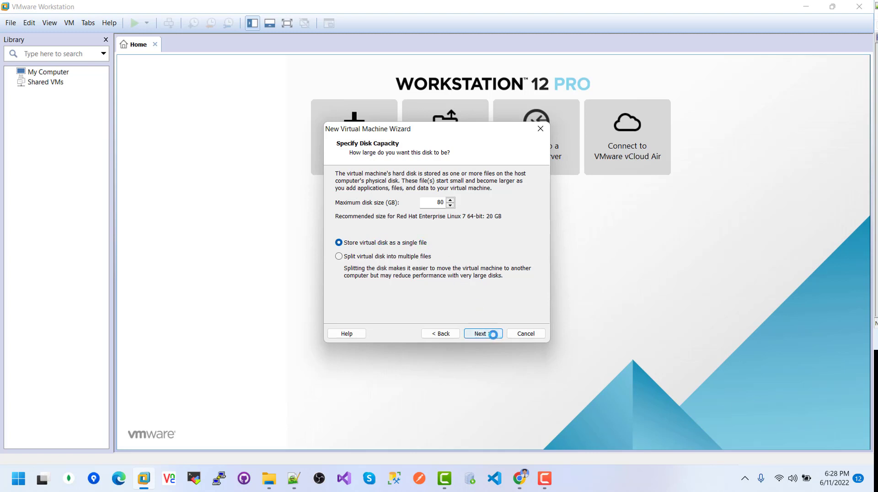
left_click(493, 333)
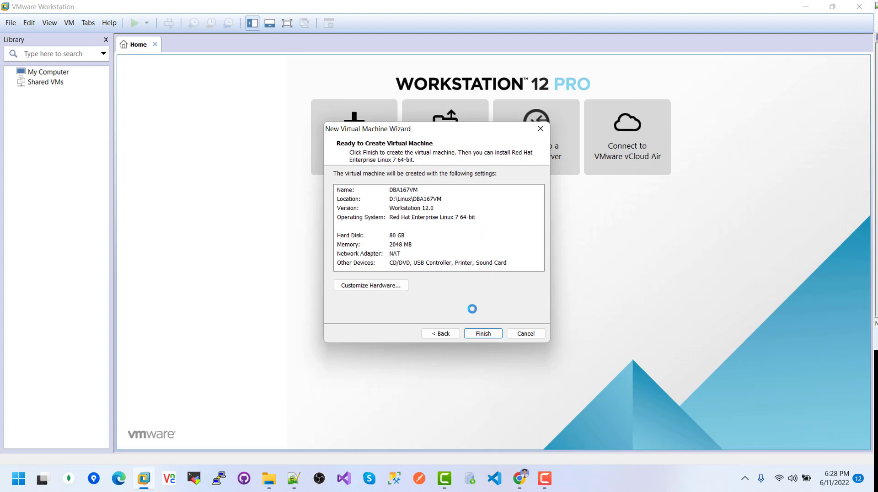
left_click(485, 332)
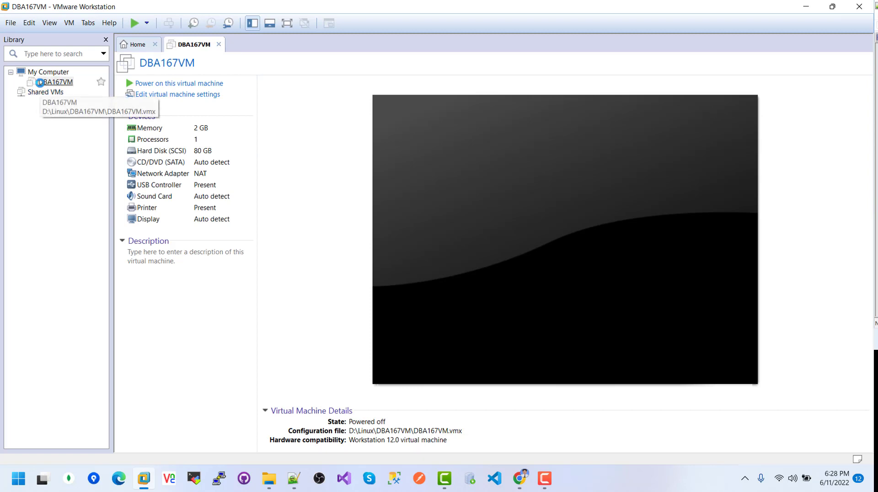
- Raise DBA167VM's memory to 8 GB in its hardware settings
left_click(166, 128)
double_click(166, 127)
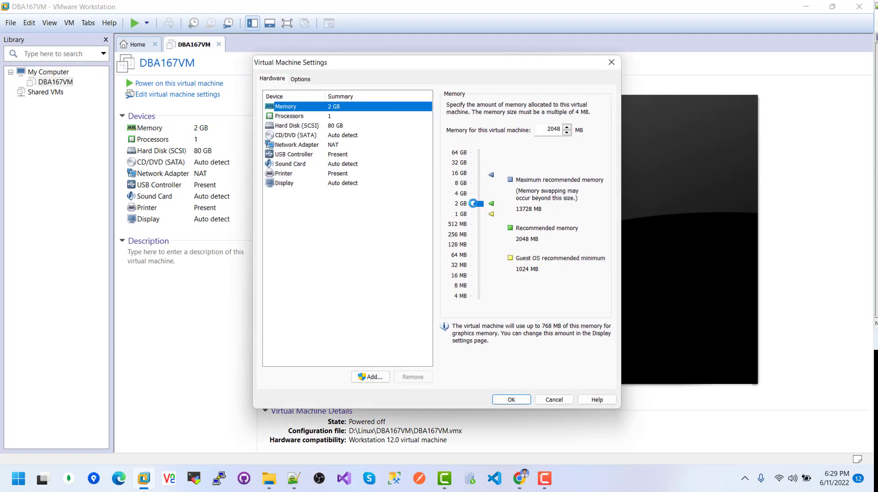
left_click_drag(478, 202, 482, 182)
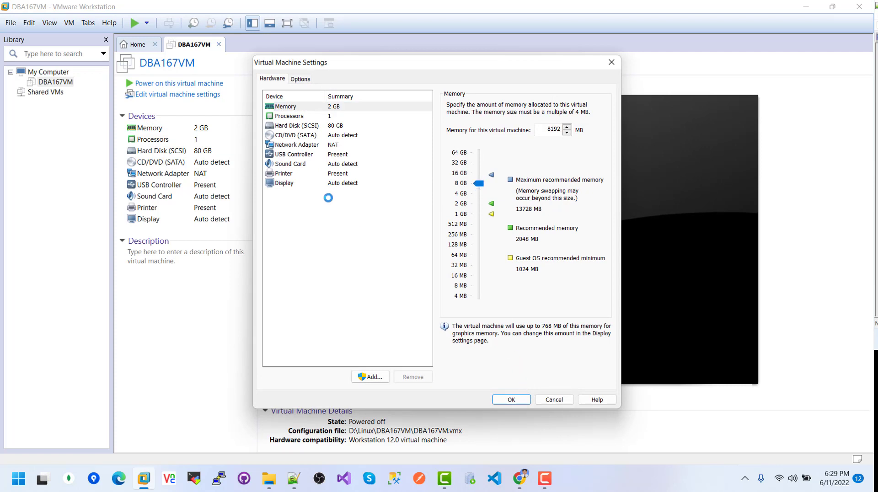
- Keep 1 processor and give it 2 cores per processor
left_click(289, 117)
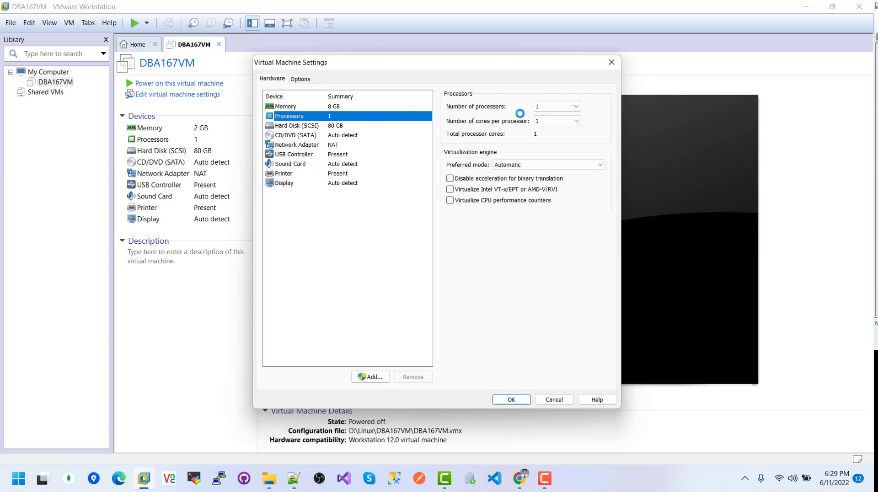
left_click(550, 105)
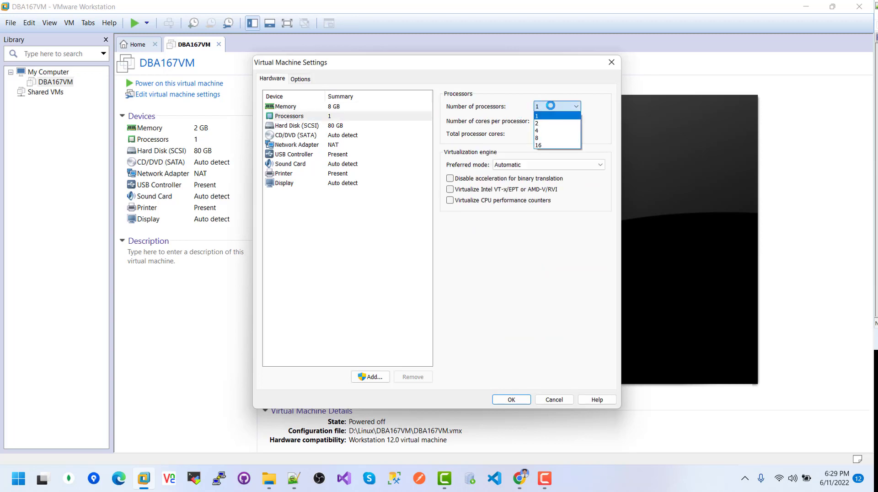
left_click(550, 105)
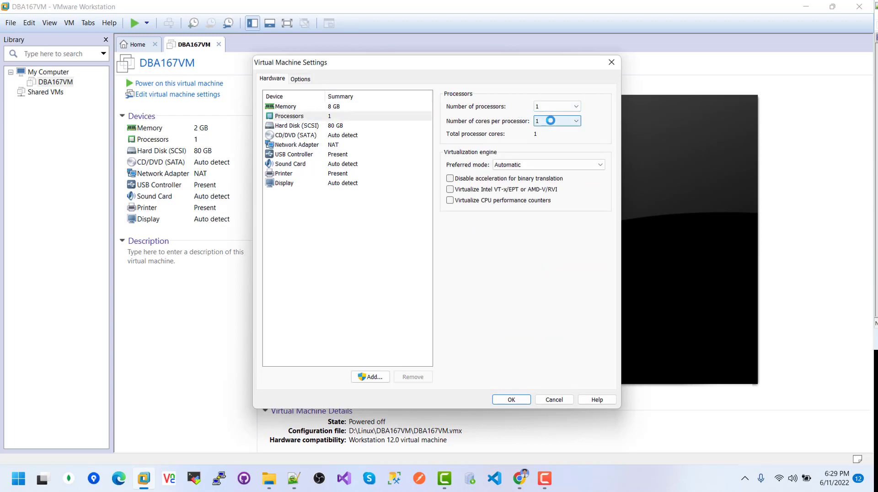
left_click(550, 121)
left_click(542, 137)
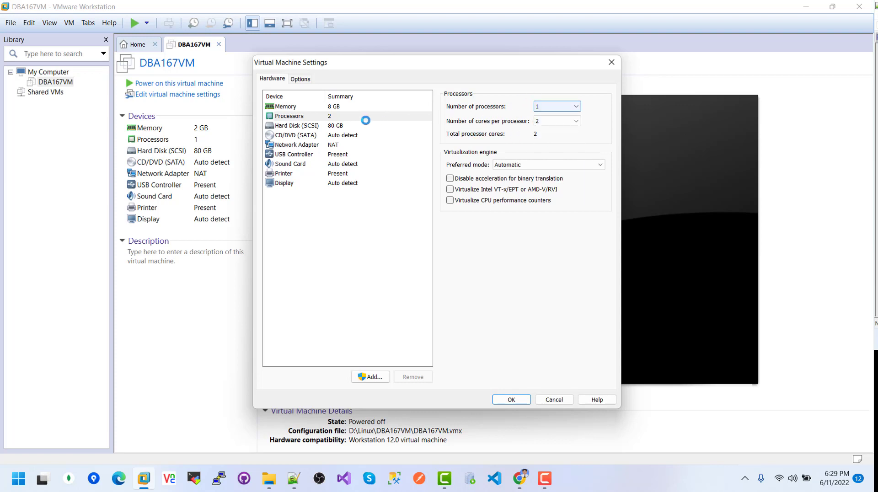
left_click(294, 136)
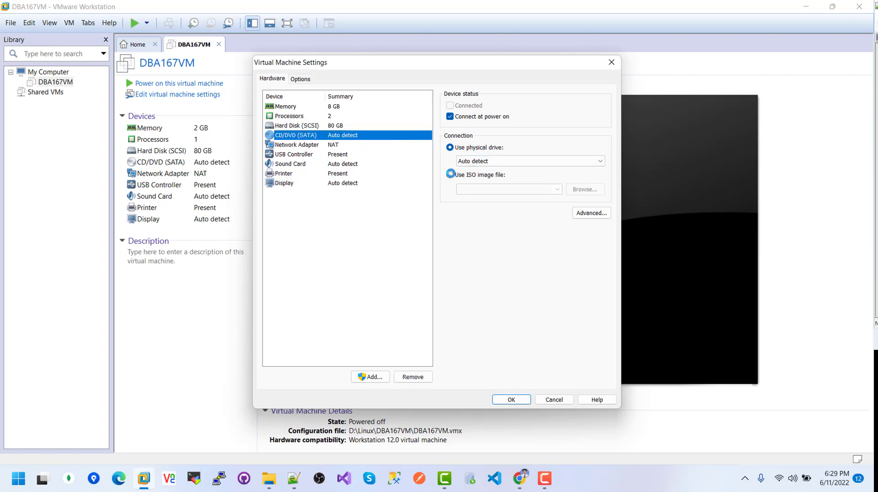
- Point the CD/DVD drive at rhel-server-7.9-x86_64-dvd.iso from the OS folder
left_click(477, 175)
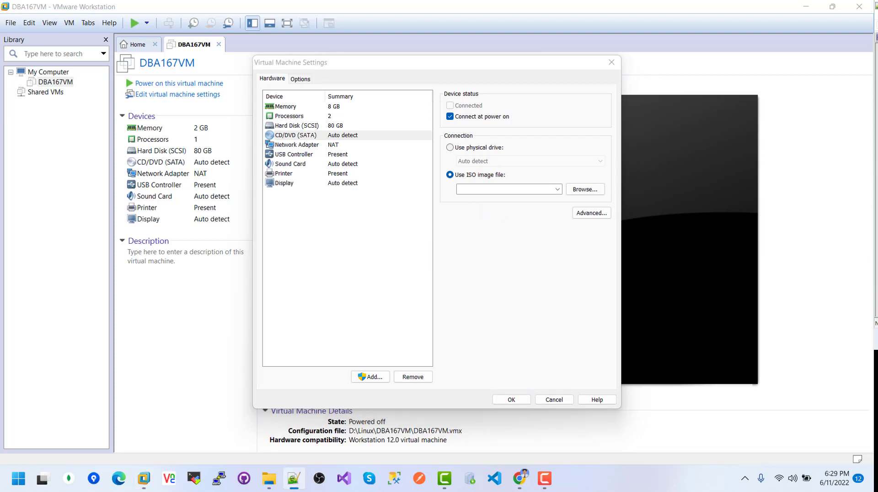
left_click(594, 188)
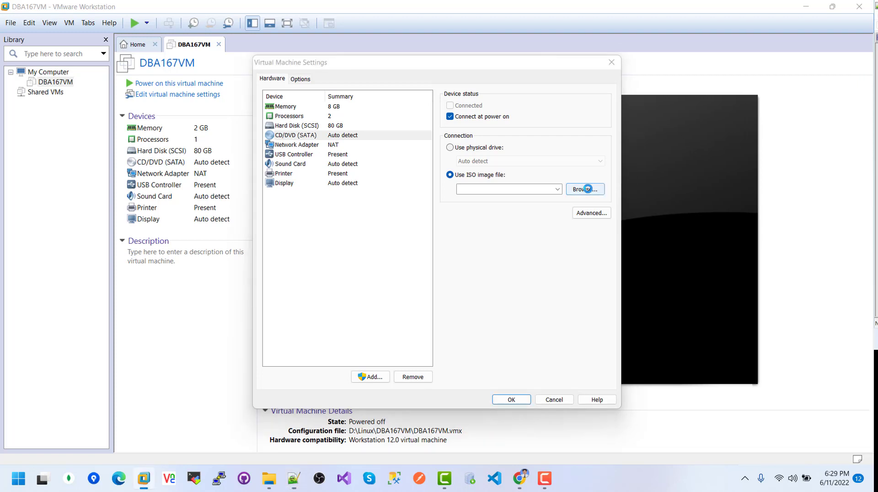
left_click(456, 100)
type("D:\\Oracle\\Documents\\OracleAdmin1\\Software\\OS")
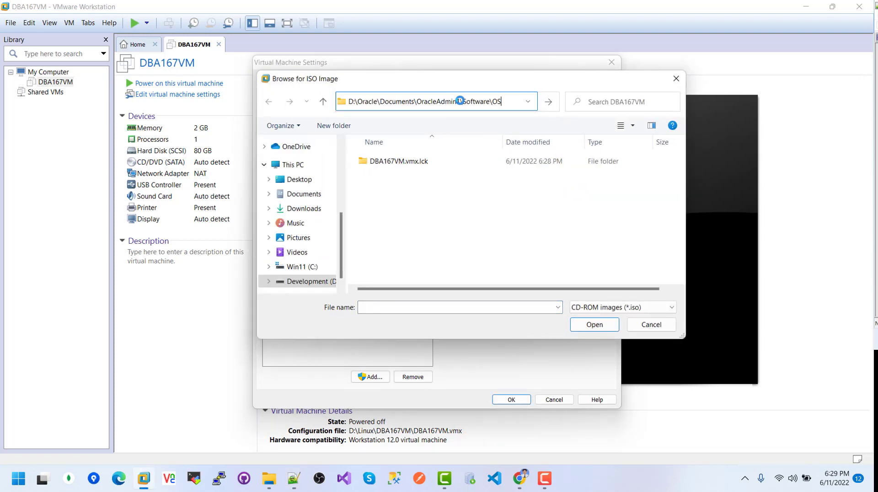
key("Return")
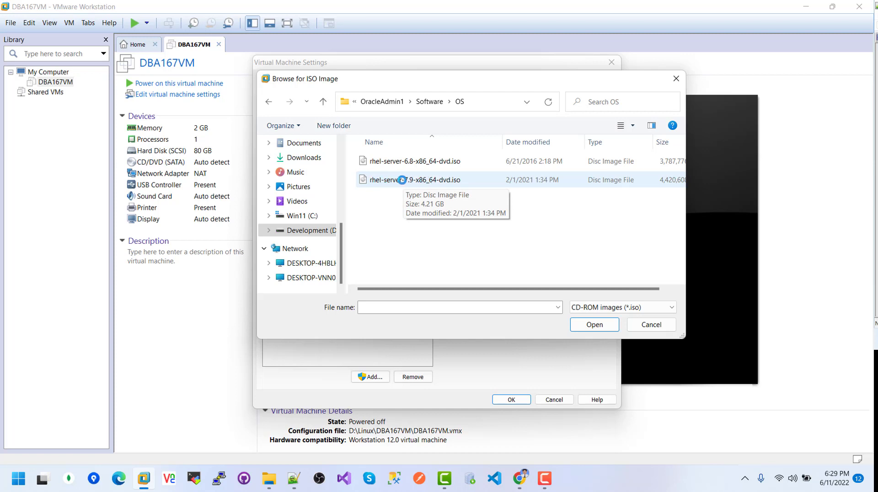
left_click(413, 180)
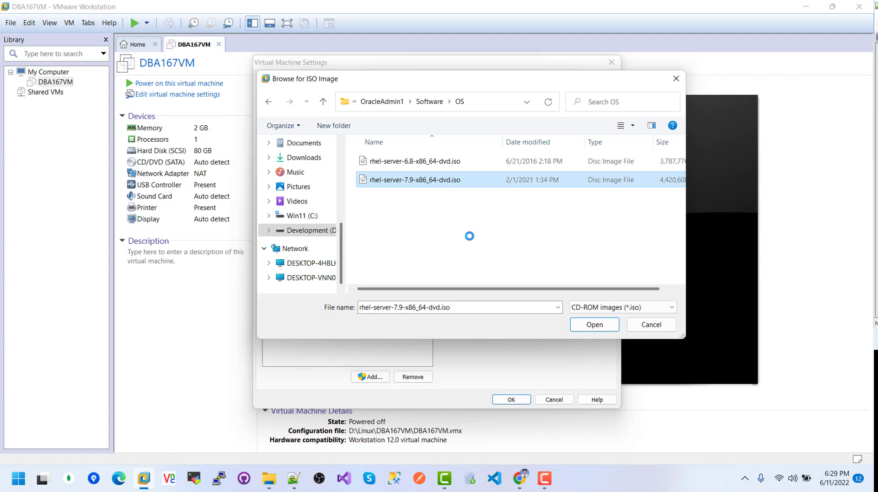
left_click(595, 325)
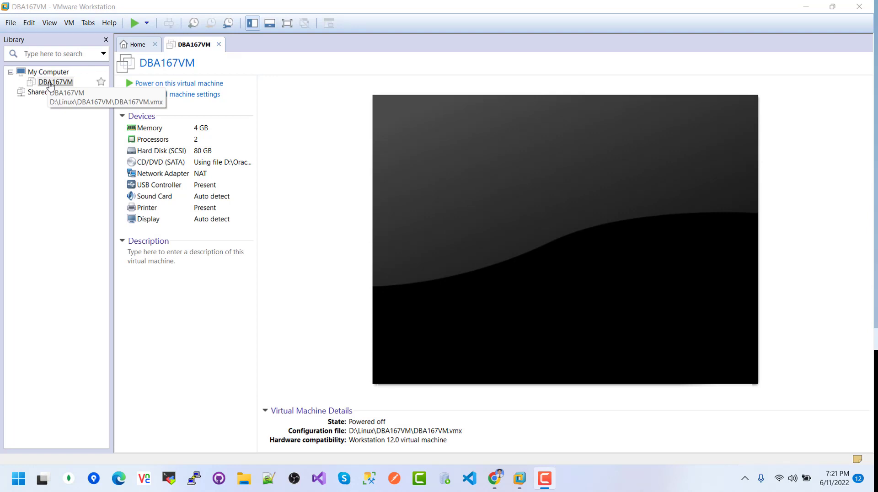
- Power on DBA167VM, dismiss the Removable Devices notice, and choose Install Red Hat Enterprise Linux 7.9
right_click(50, 85)
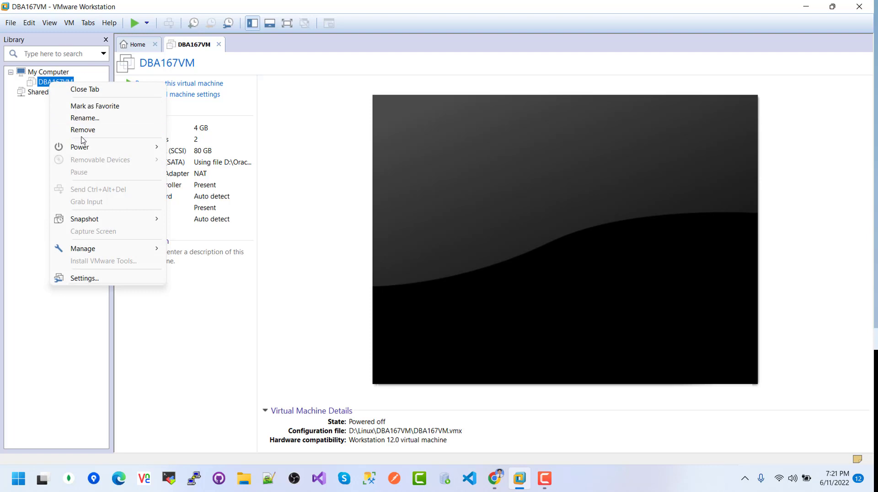
mouse_move(90, 148)
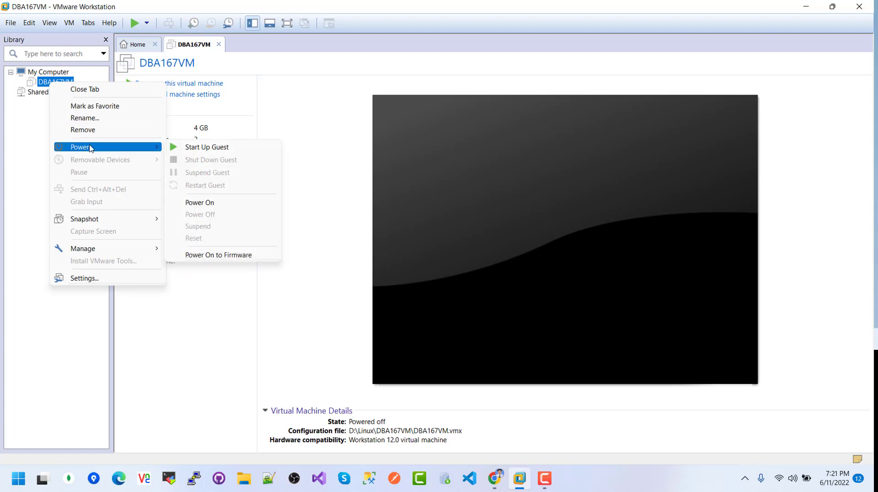
left_click(212, 205)
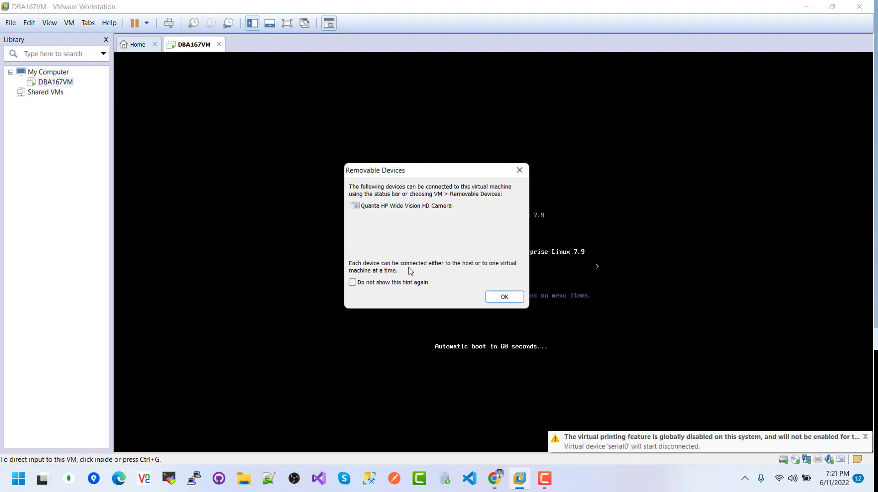
left_click(508, 297)
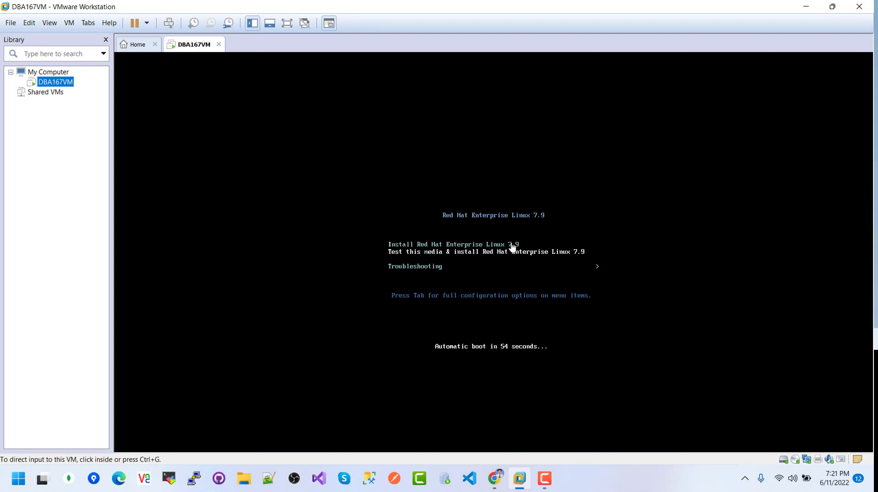
left_click(486, 247)
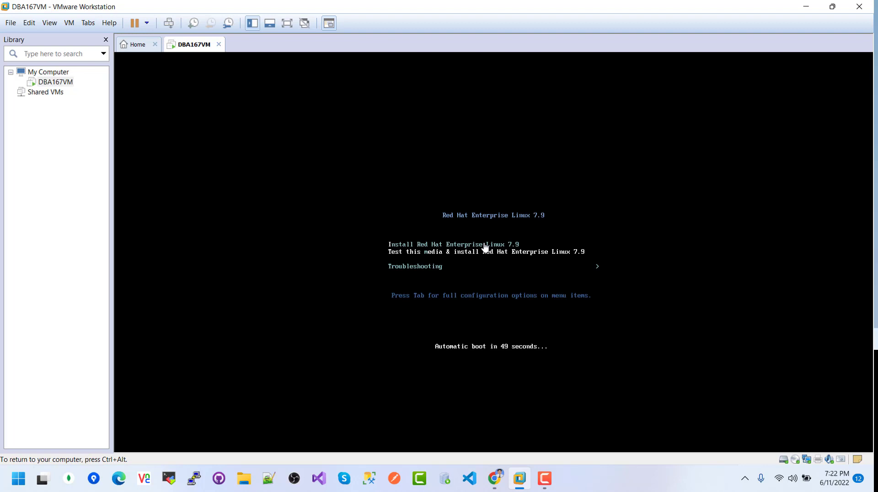
key("Return")
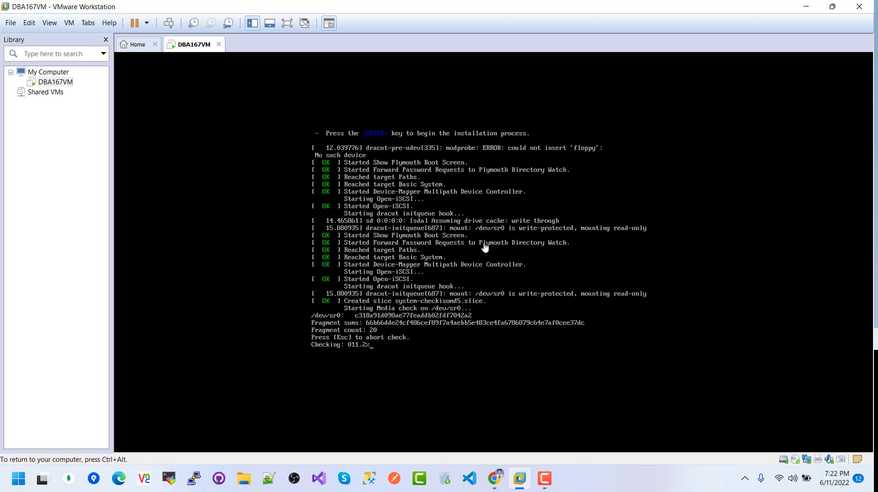
- Abort the media check and continue with English (United States) as the language
key("Escape")
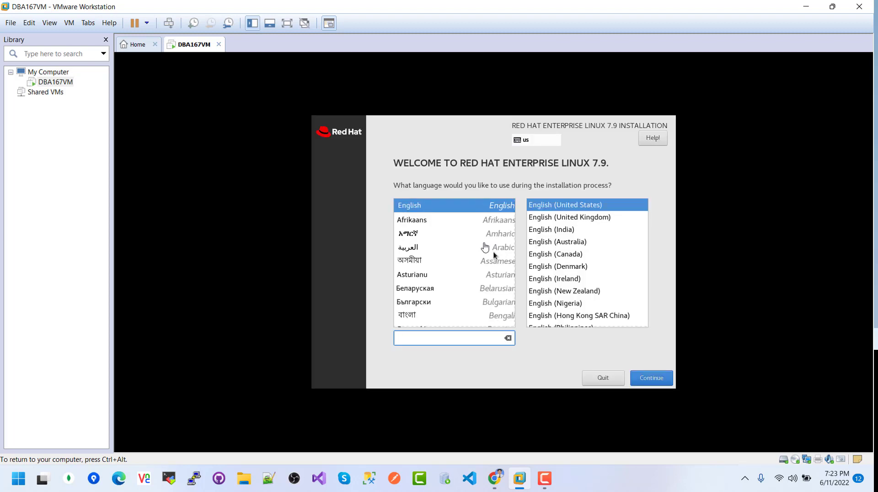
left_click(657, 380)
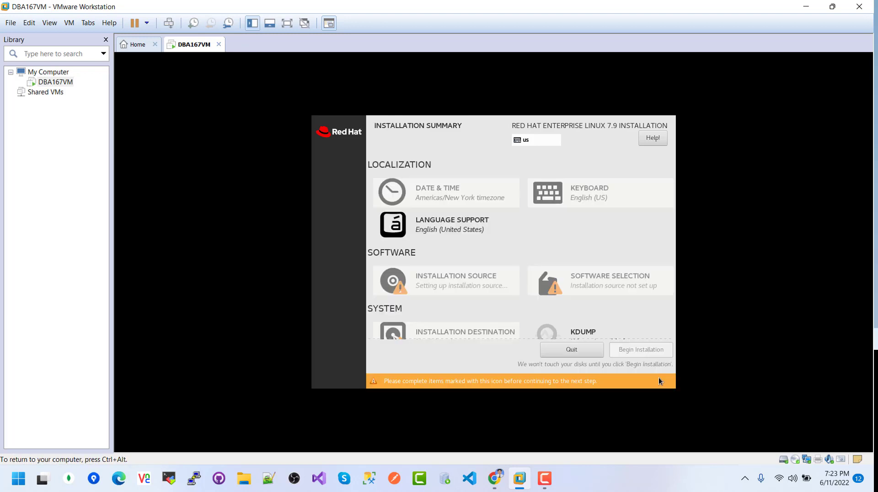
- Pick Bangladesh on the Date & Time map so the timezone becomes Asia/Dhaka
left_click(430, 195)
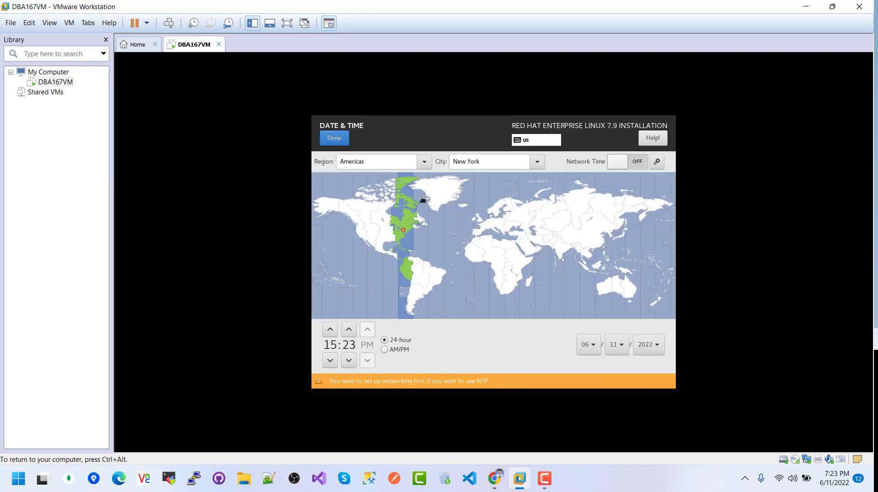
left_click(573, 248)
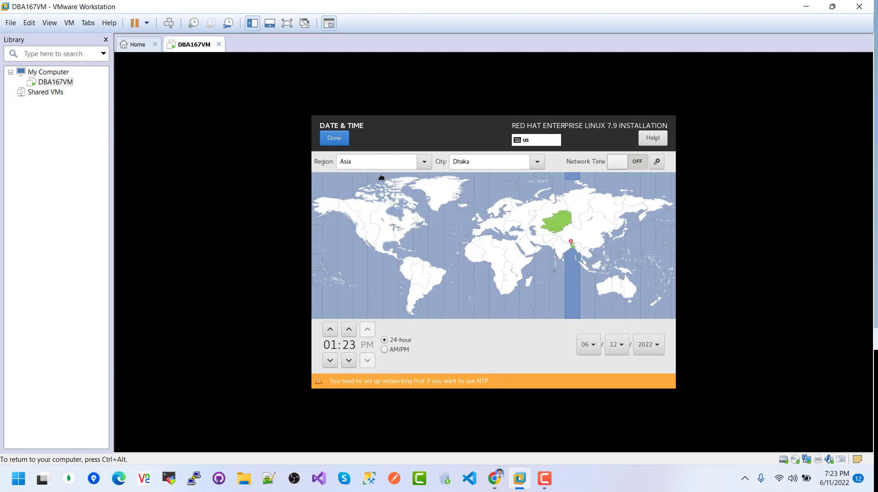
left_click(335, 138)
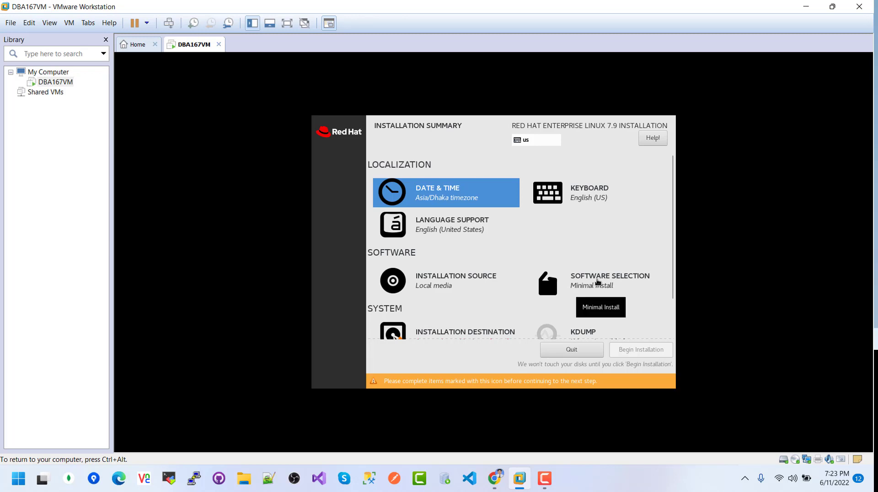
- Choose Server with GUI as the base environment in Software Selection
left_click(597, 282)
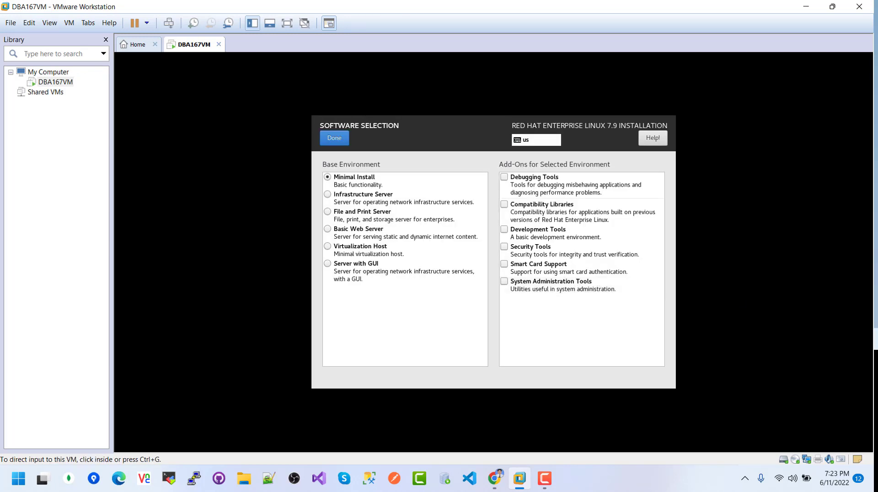
key("alt+Tab")
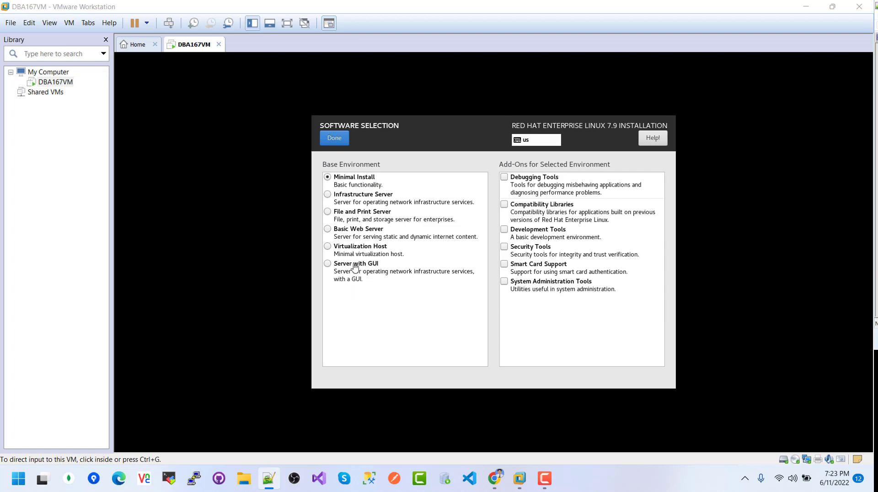
left_click(327, 267)
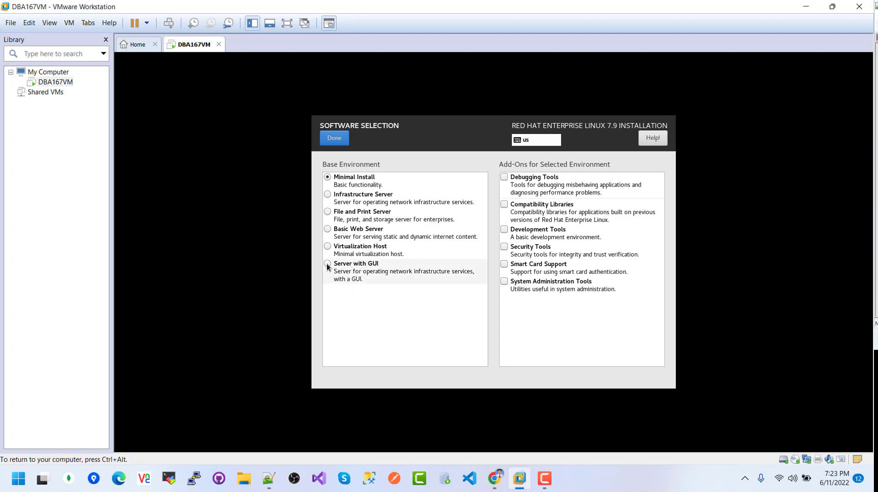
left_click(328, 266)
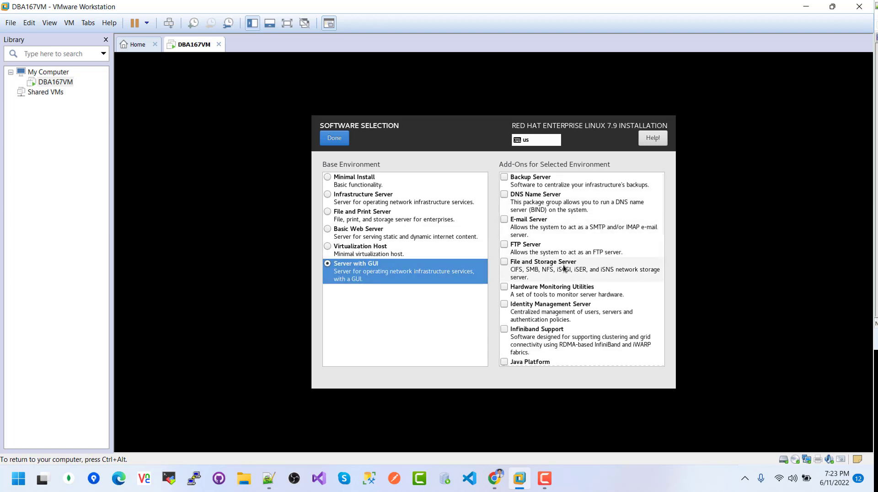
- Tick Hardware Monitoring, Java Platform, KDE, Large Systems Performance, NFS Client and Performance Tools add-ons
left_click(504, 287)
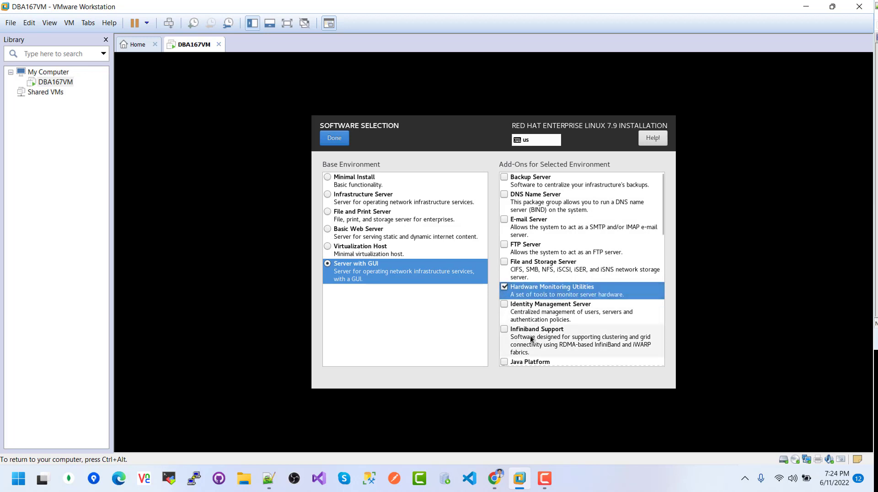
left_click(506, 361)
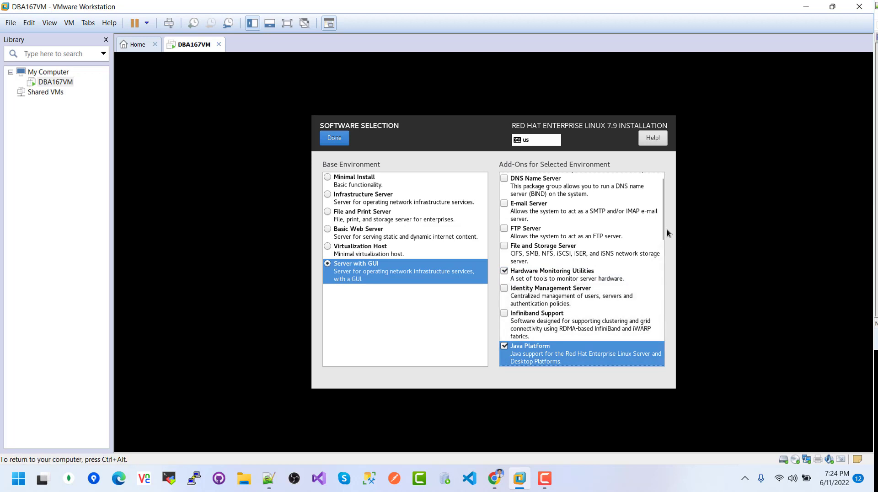
left_click_drag(663, 231, 665, 288)
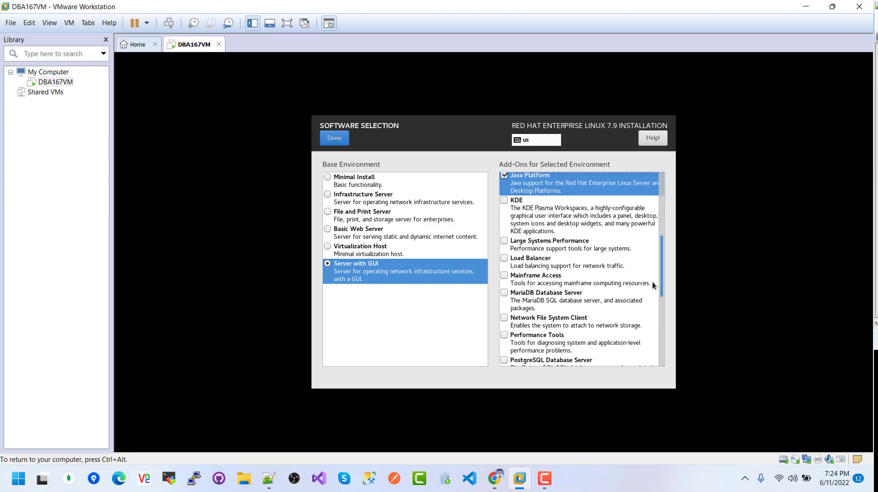
left_click(504, 201)
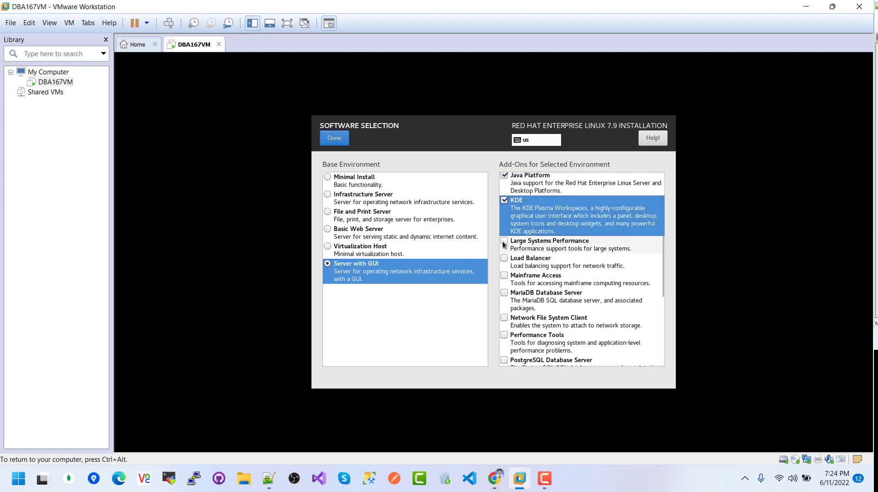
left_click(504, 242)
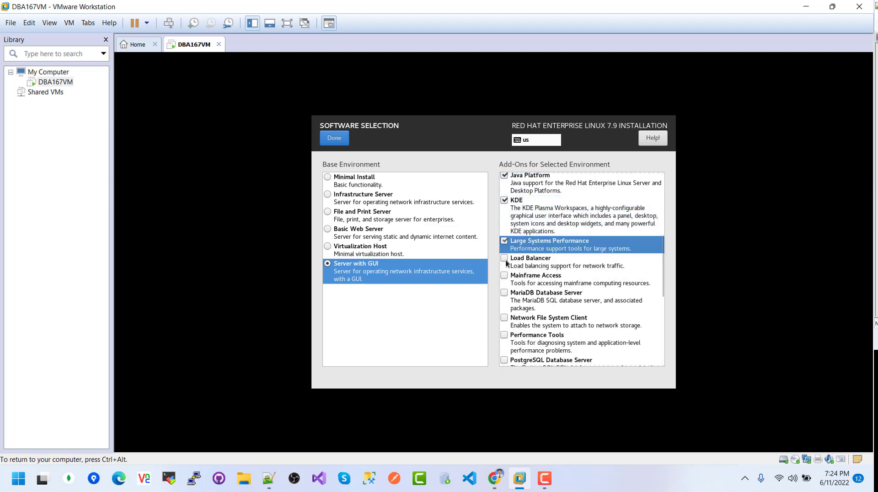
left_click(504, 319)
left_click(504, 336)
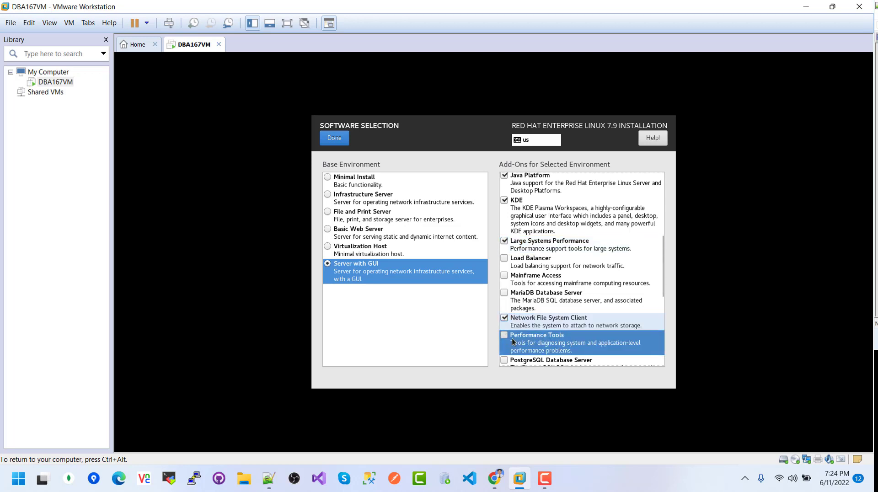
- Tick Compatibility Libraries, Development Tools, Security Tools and System Administration Tools add-ons
scroll(662, 291, "down", 5)
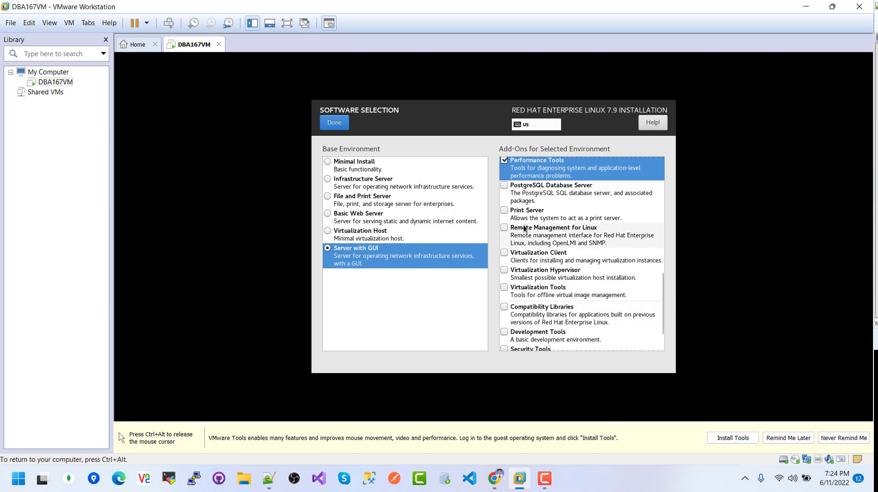
left_click(504, 309)
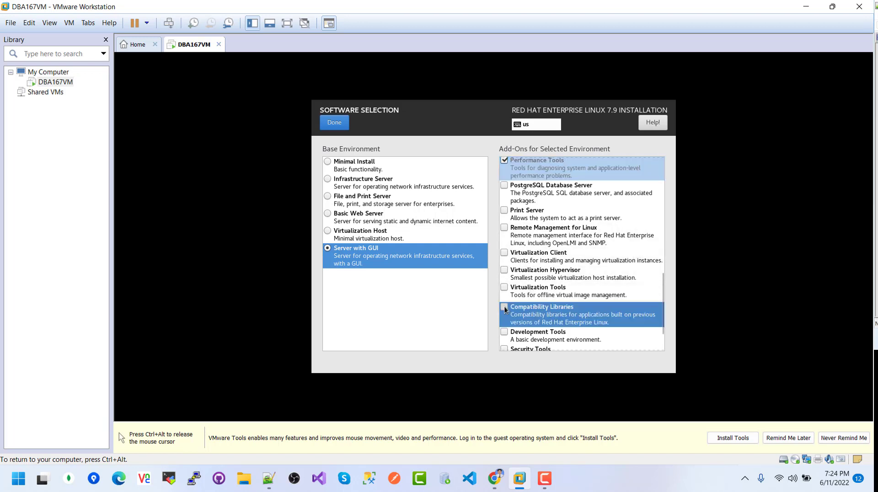
left_click(504, 332)
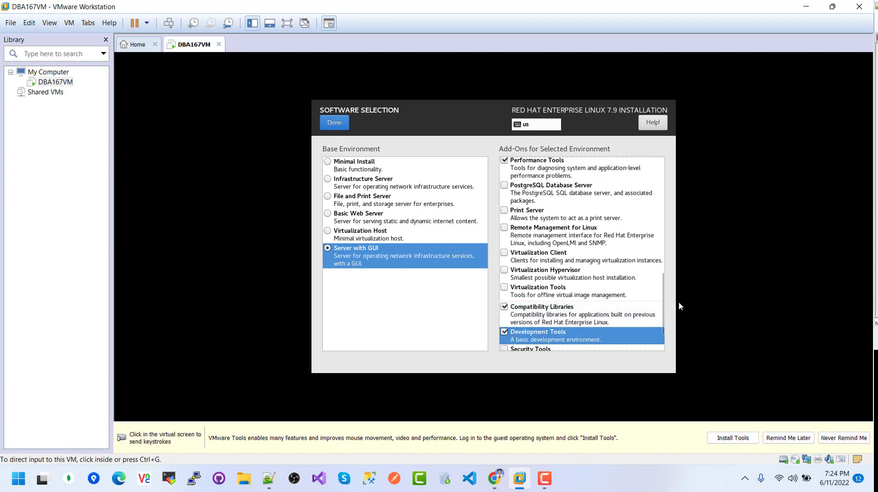
left_click_drag(659, 302, 661, 329)
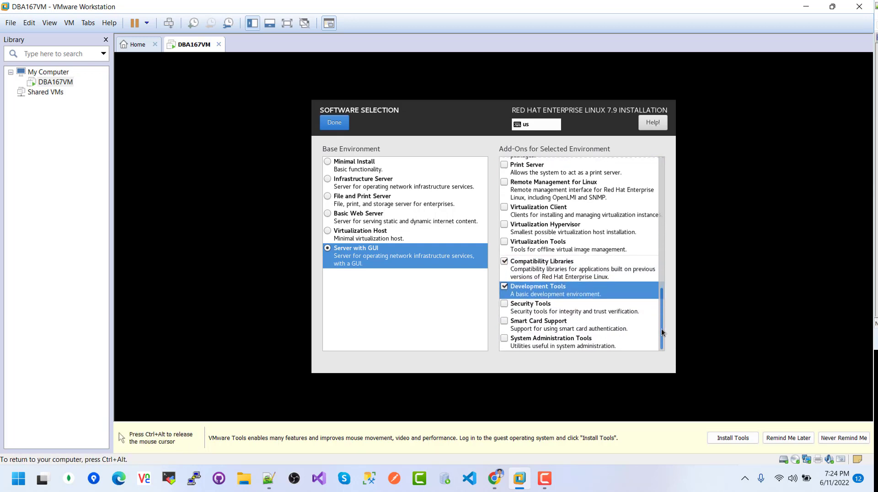
left_click(508, 309)
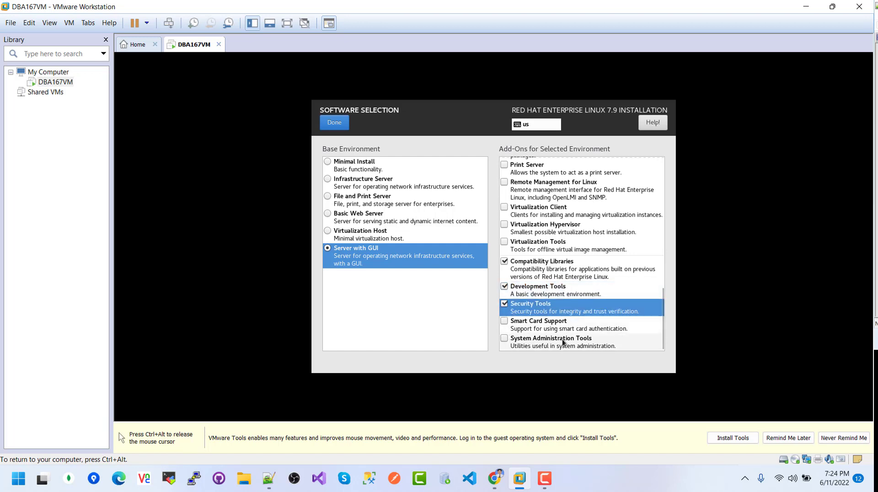
left_click(506, 339)
left_click(334, 131)
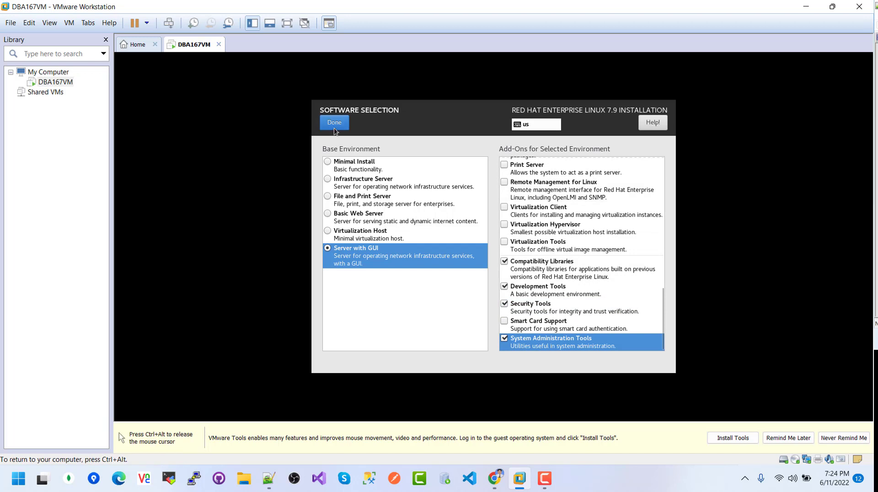
- Confirm the Server with GUI selection and go to Installation Destination
left_click(333, 125)
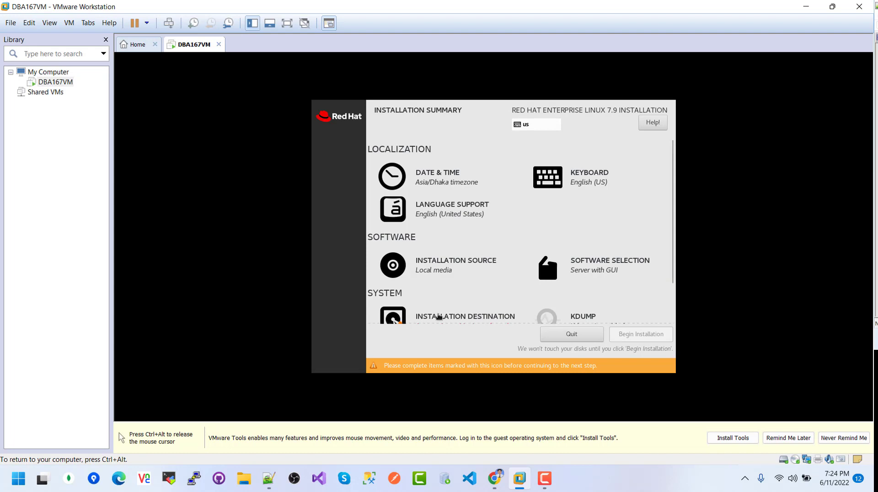
scroll(677, 278, "down", 1)
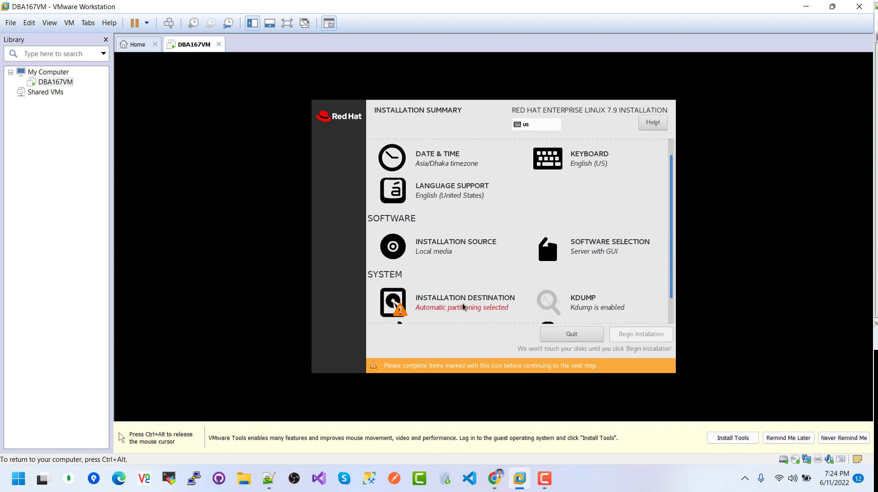
scroll(462, 307, "down", 2)
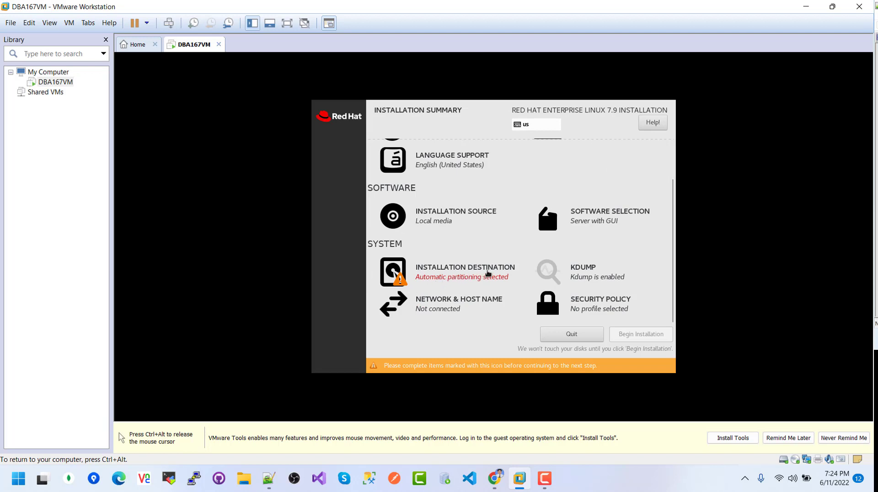
left_click(444, 275)
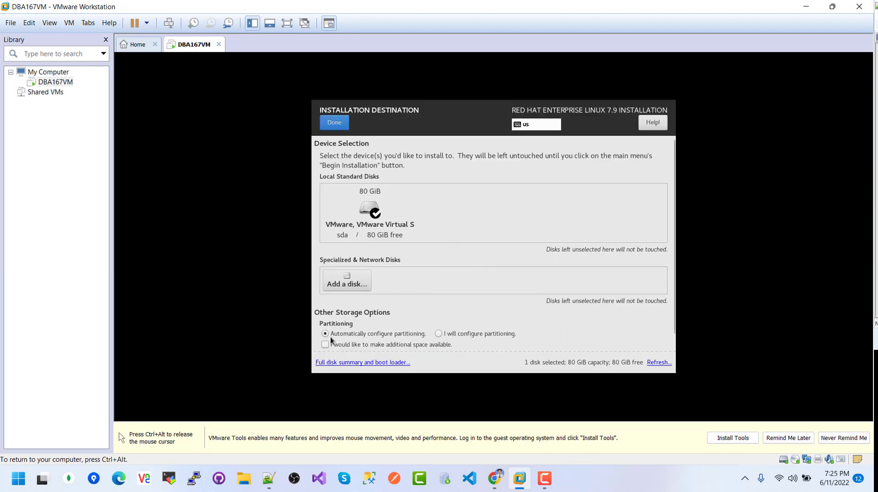
- Choose 'I will configure partitioning' and return to the summary
left_click(438, 333)
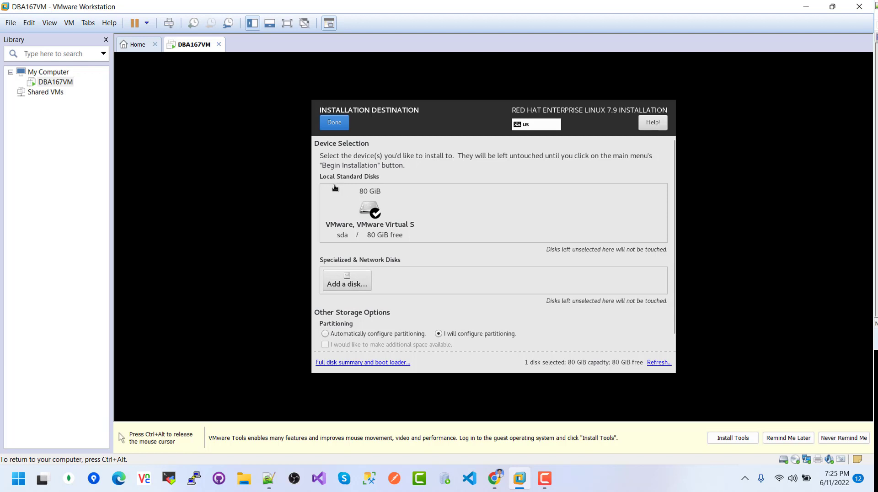
left_click(374, 213)
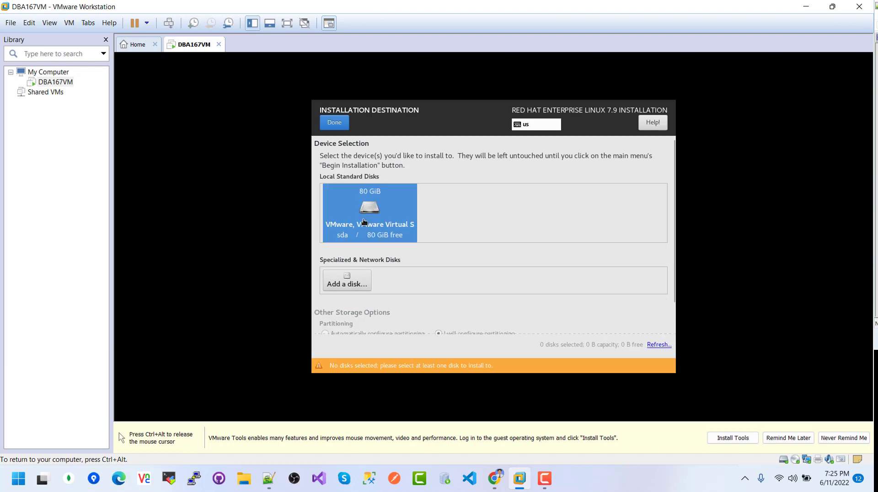
left_click(337, 122)
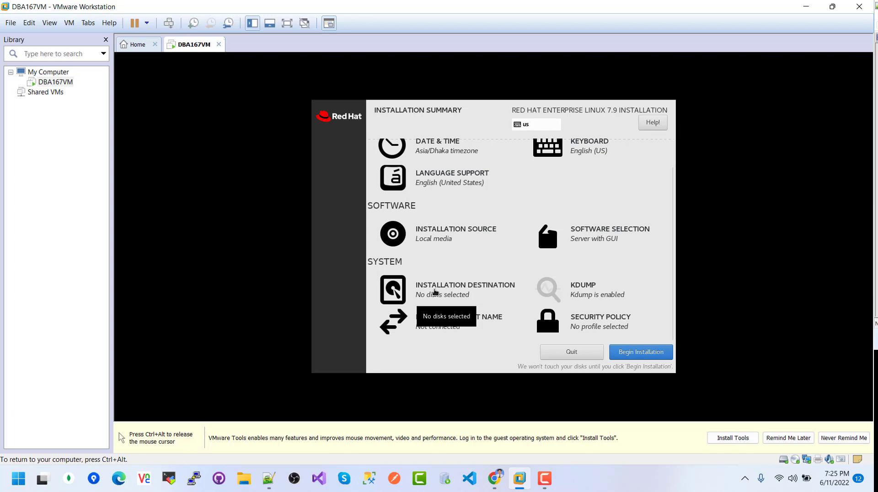
- Revisit Installation Destination and toggle the 80 GiB disk selection before backing out
left_click(437, 292)
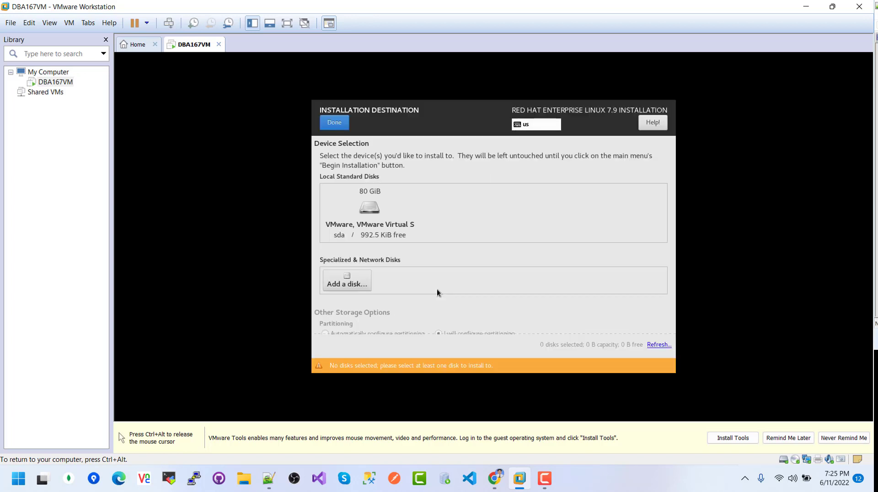
scroll(529, 268, "down", 2)
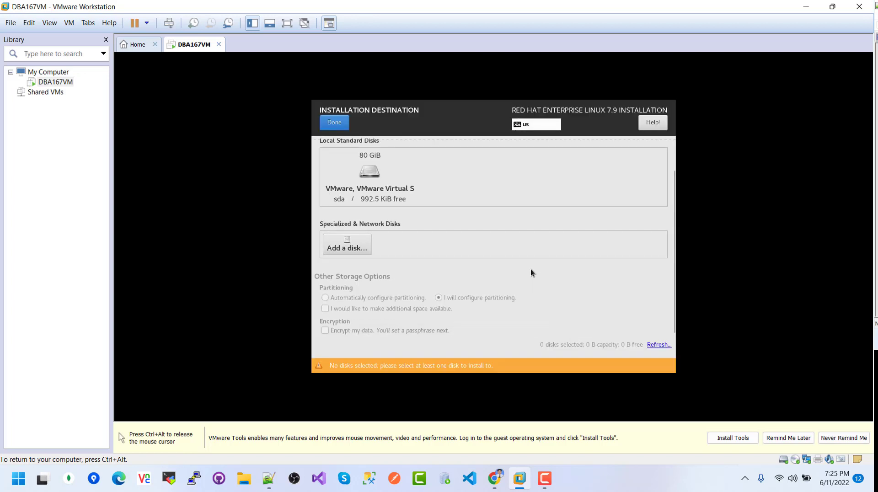
scroll(531, 272, "up", 1)
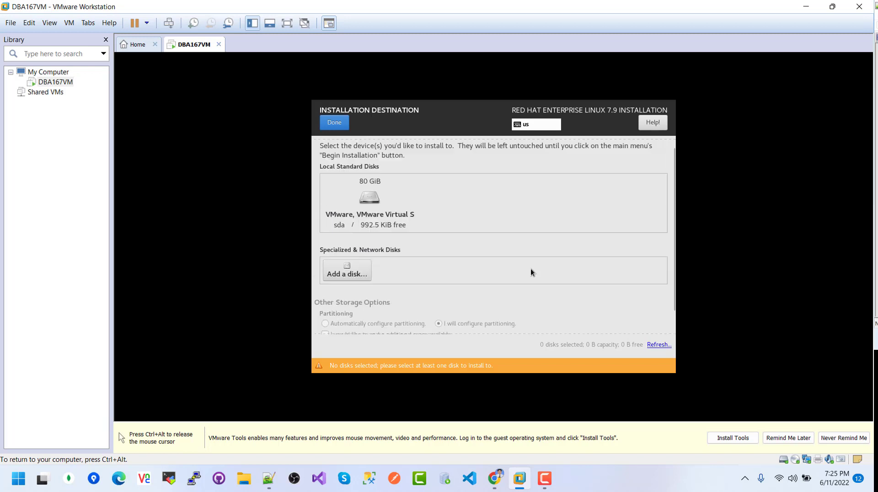
left_click(376, 204)
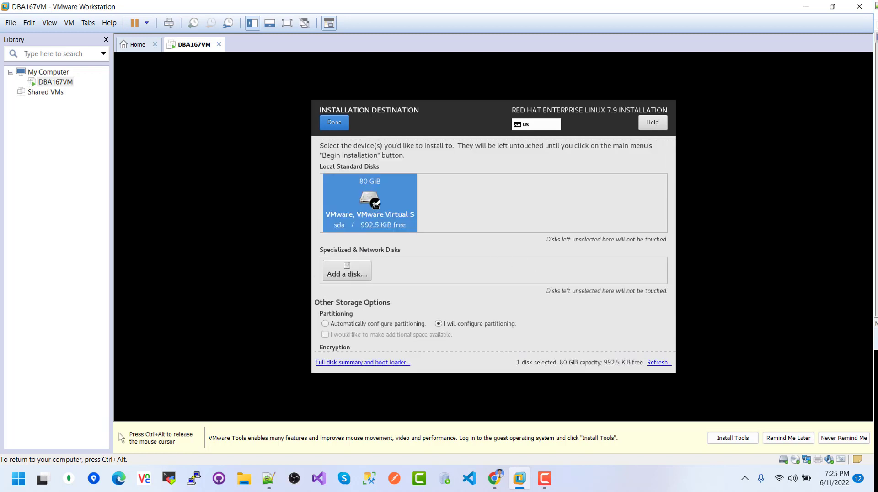
left_click(375, 205)
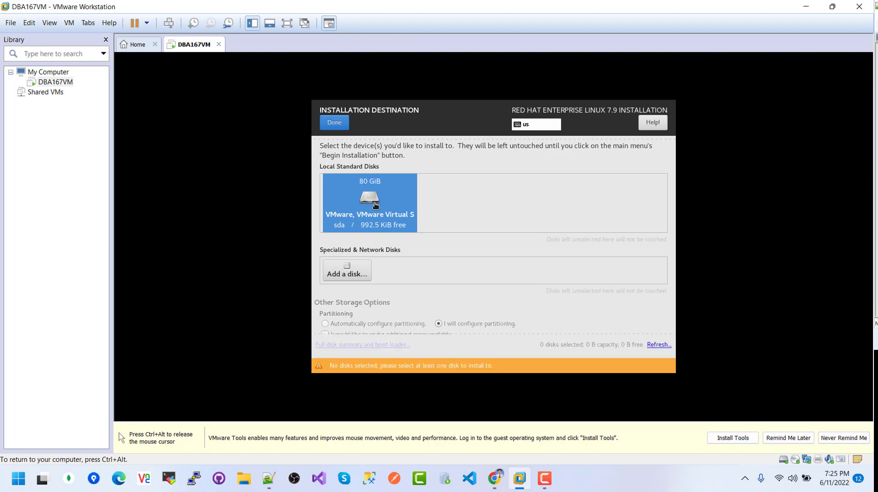
left_click(375, 204)
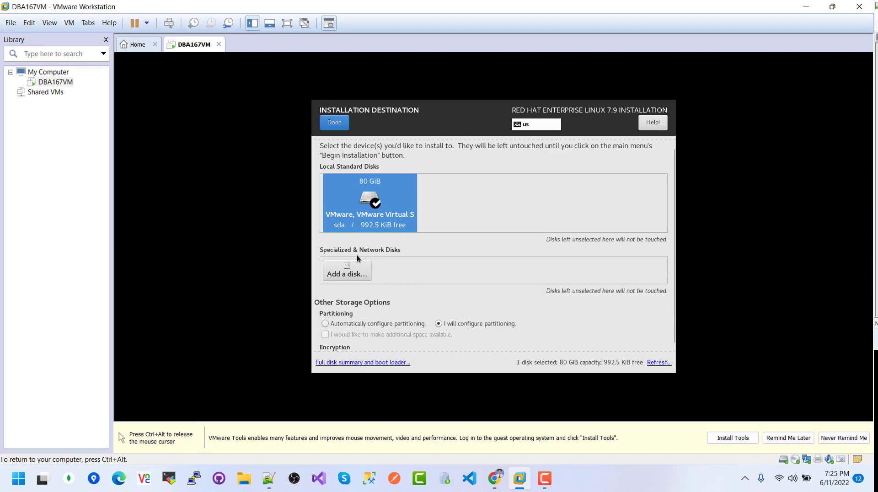
left_click(368, 202)
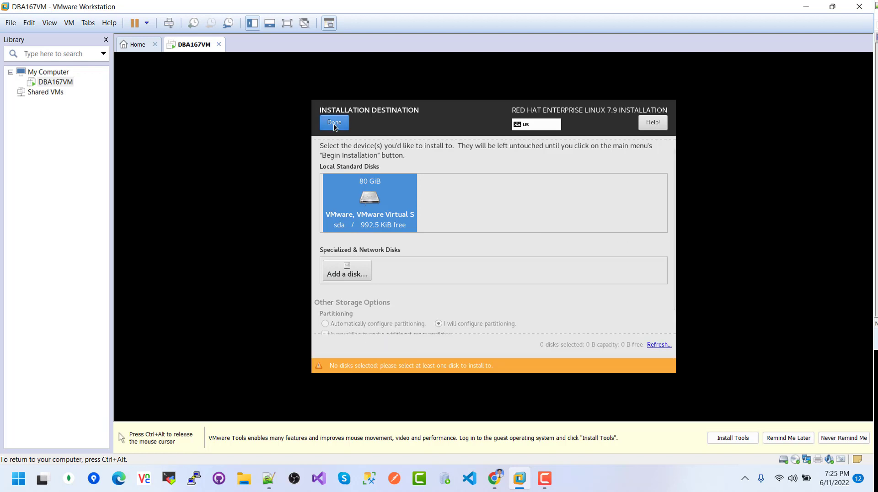
left_click(333, 123)
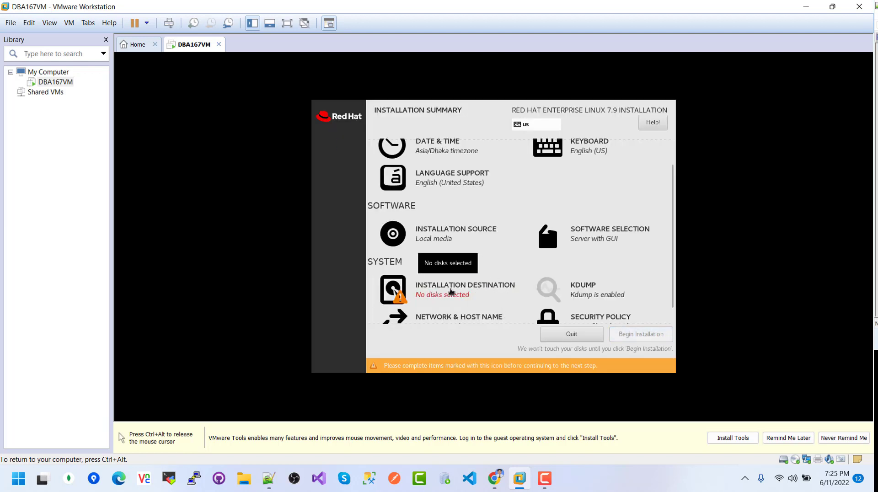
- Select the 80 GiB disk and confirm to begin manual partitioning
left_click(453, 291)
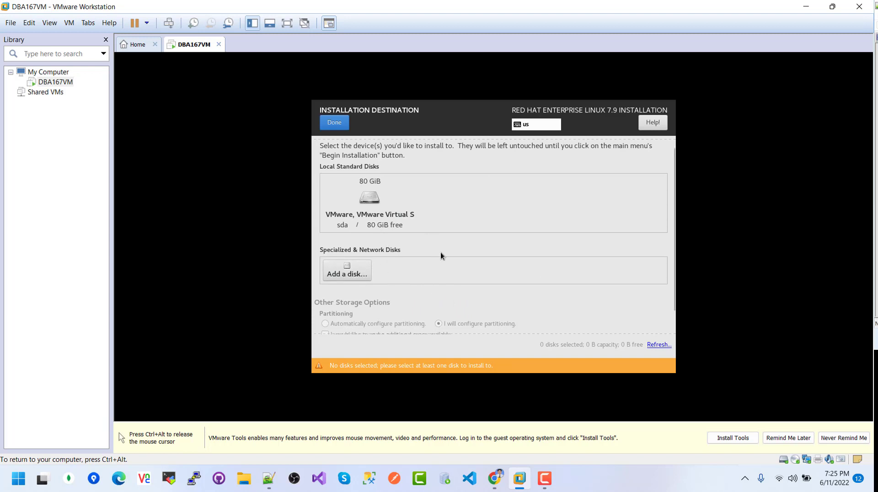
left_click(406, 201)
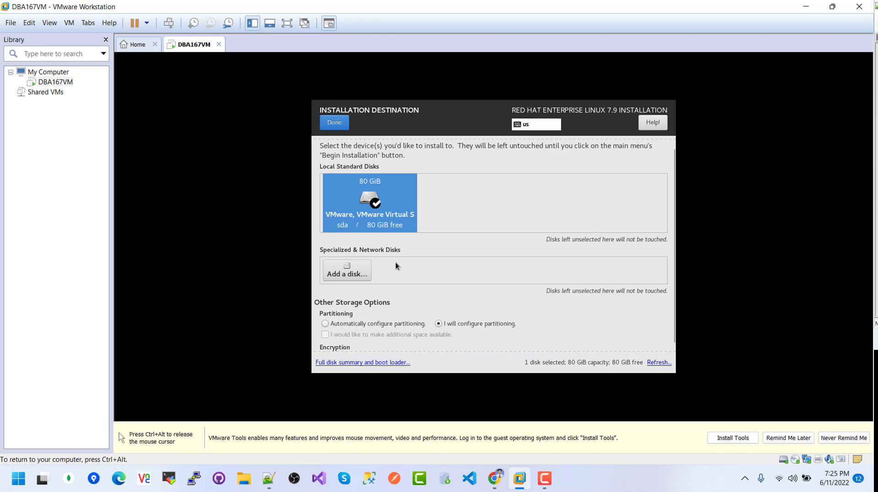
scroll(551, 318, "down", 1)
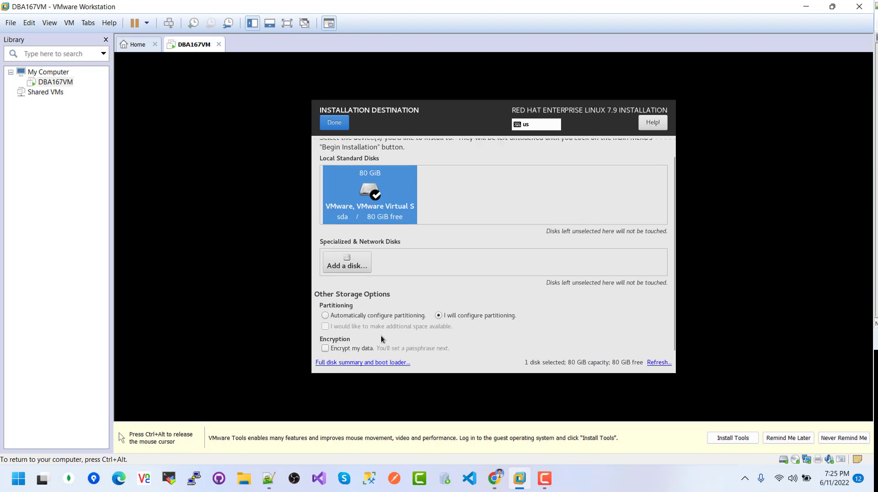
left_click(339, 127)
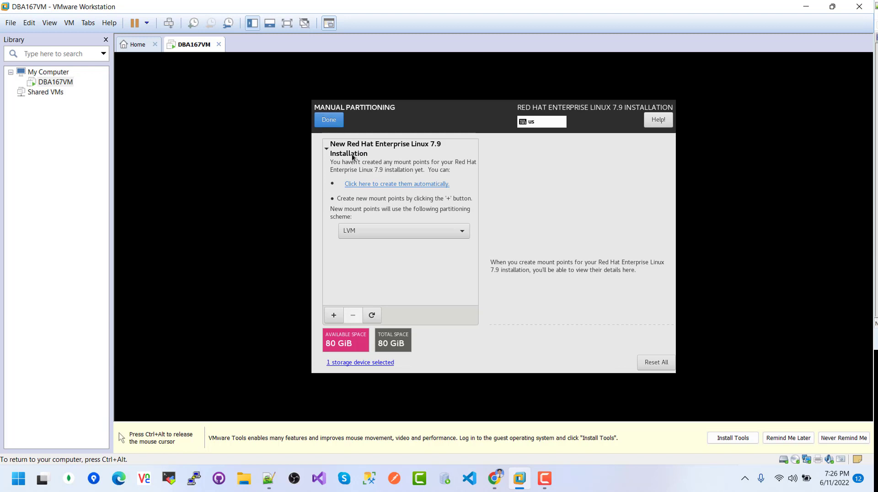
- Switch the scheme to Standard Partition and add a 100 MiB /boot mount point
left_click(390, 232)
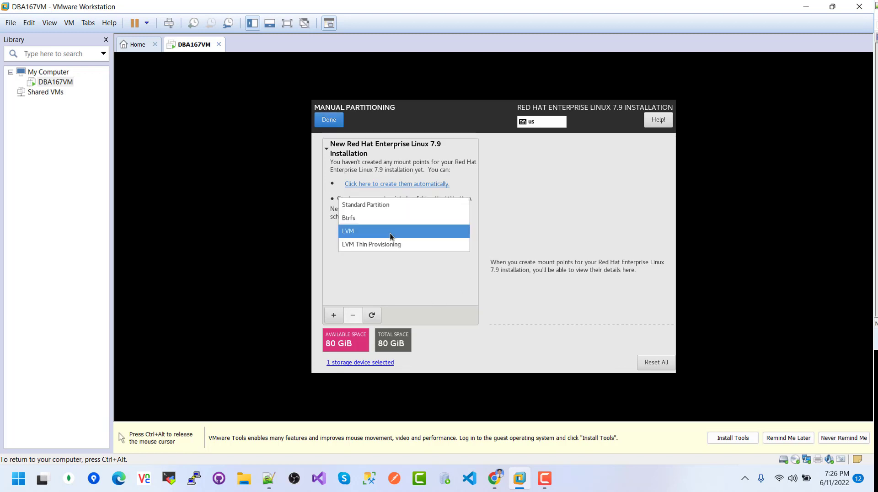
left_click(350, 205)
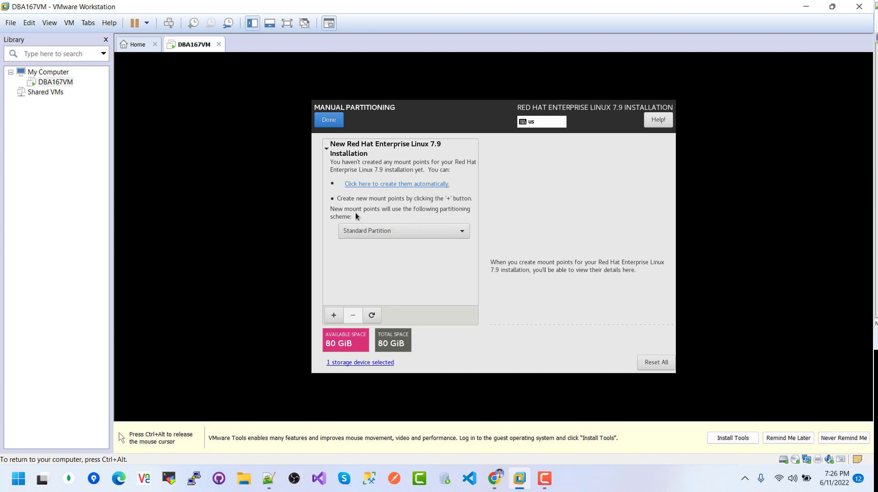
left_click(333, 316)
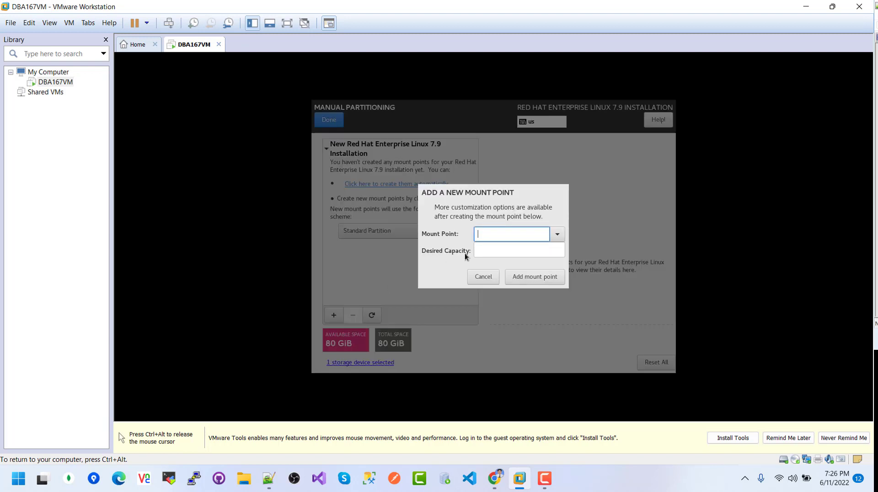
left_click(557, 234)
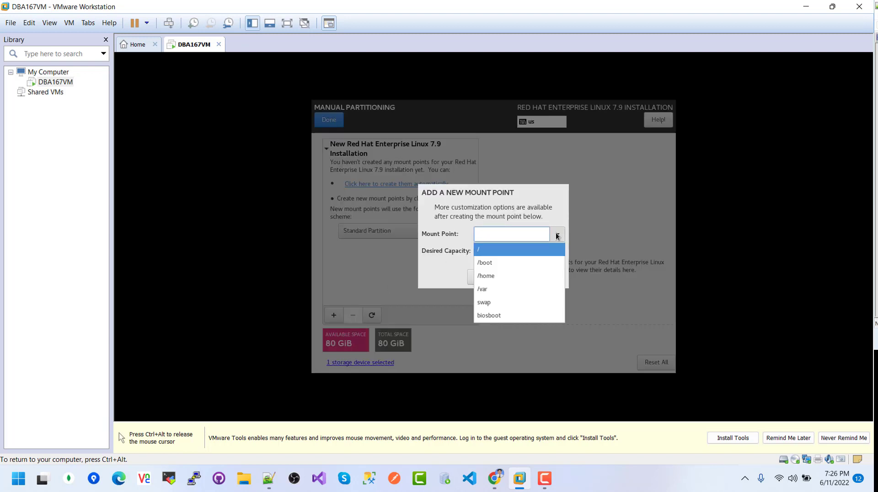
left_click(489, 266)
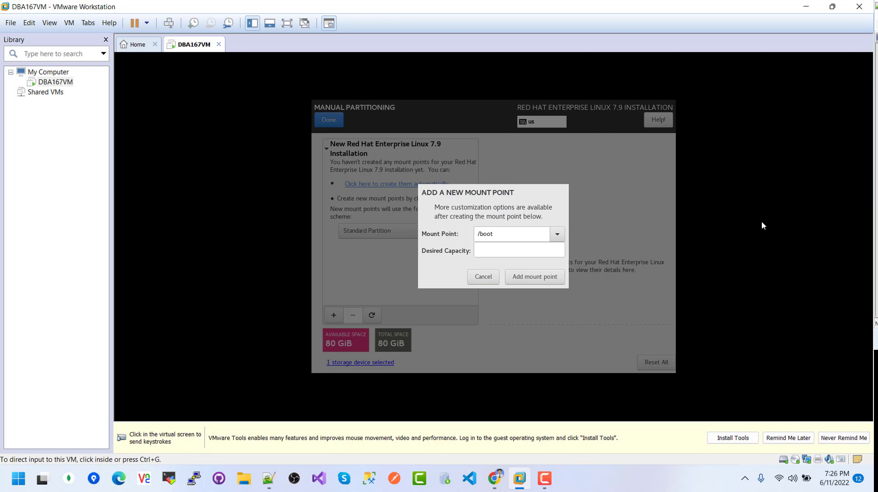
left_click(762, 225)
left_click(495, 251)
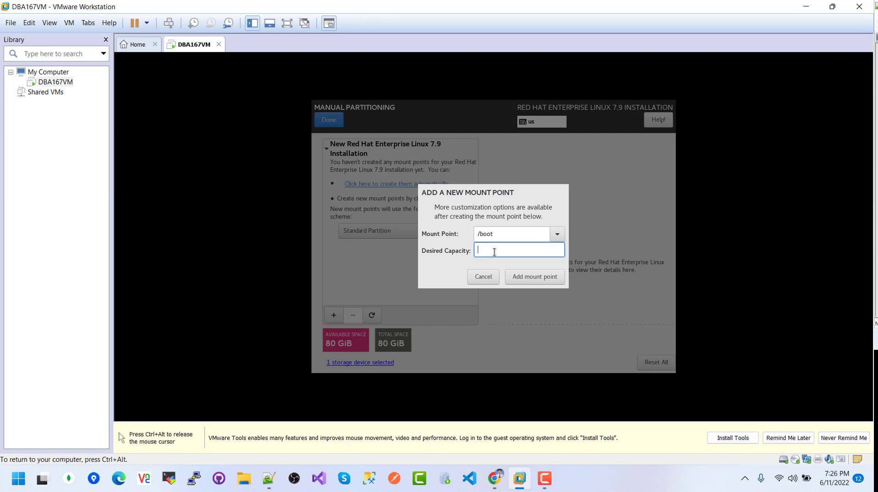
type("100")
left_click(543, 278)
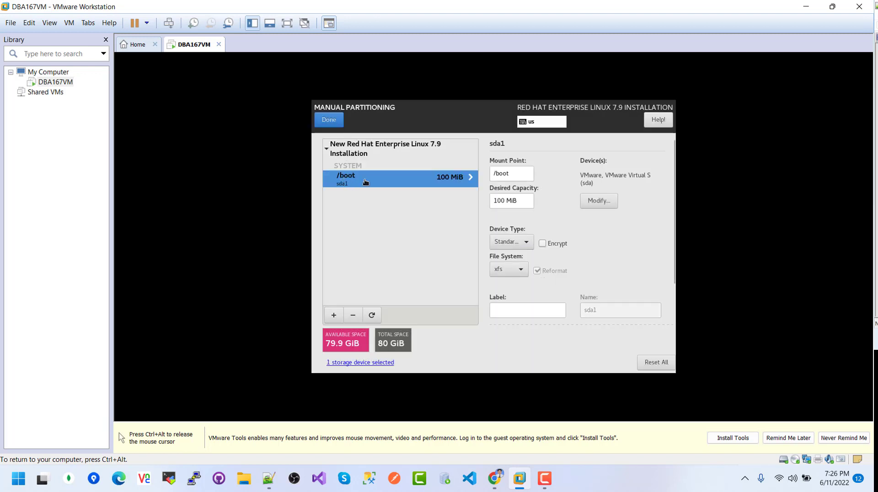
- Add a 10 GiB swap partition
left_click(333, 315)
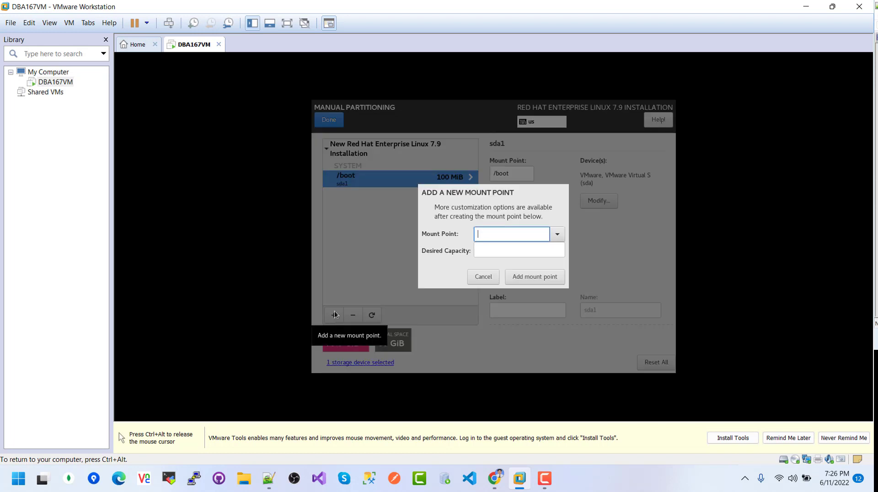
left_click(562, 236)
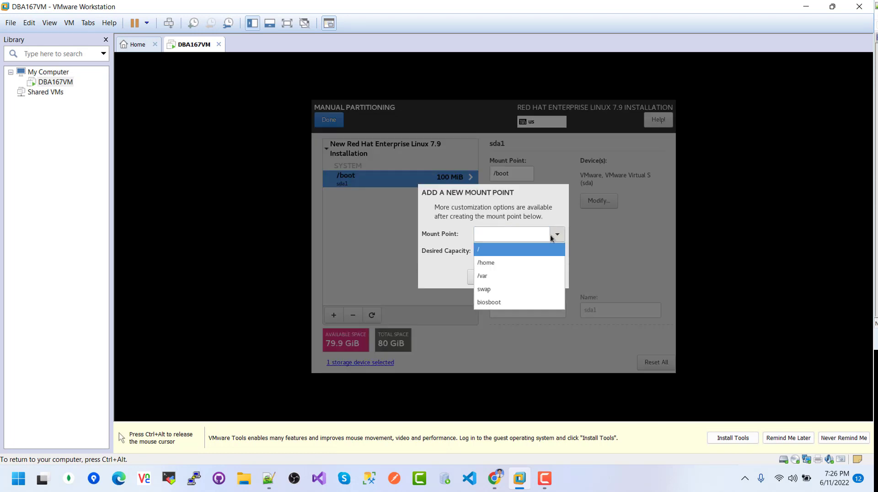
left_click(484, 292)
left_click(493, 247)
type("10 GiB")
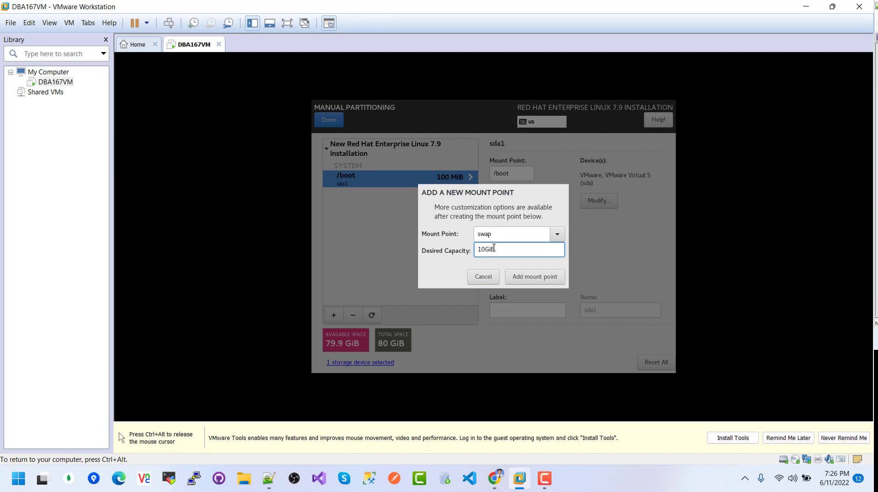
left_click(526, 277)
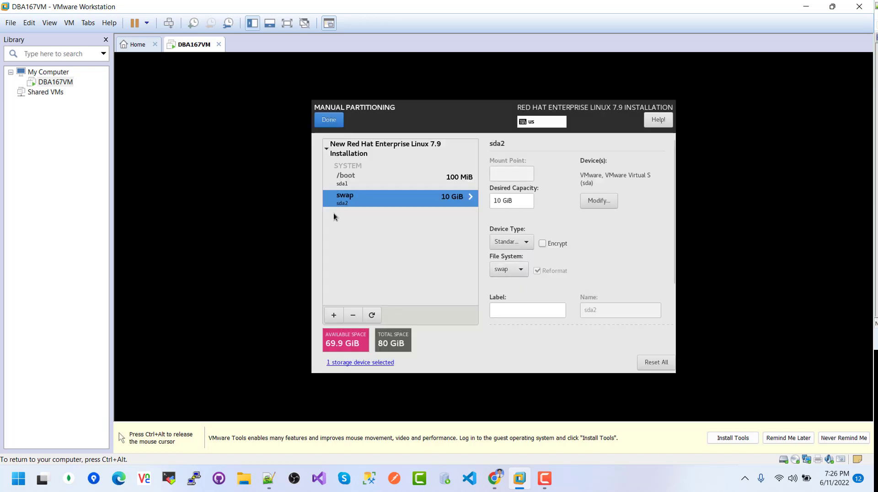
- Add a 10G /tmp mount point by entering the path manually
left_click(334, 316)
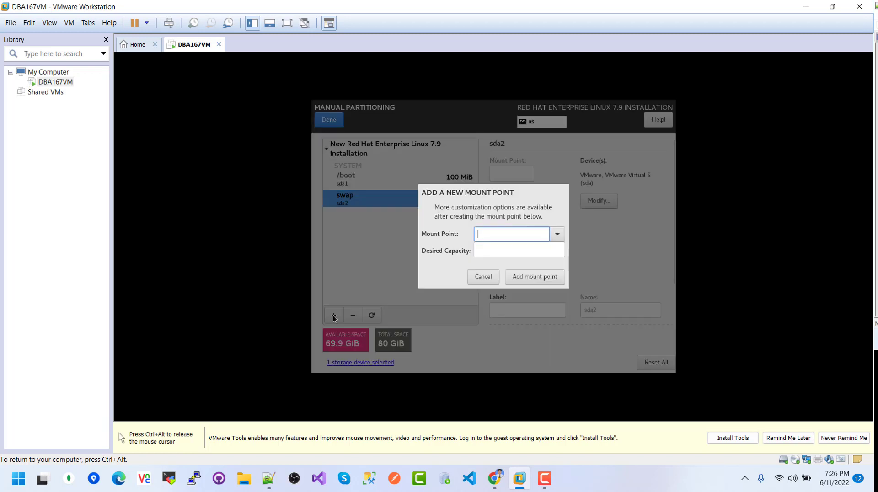
left_click(557, 235)
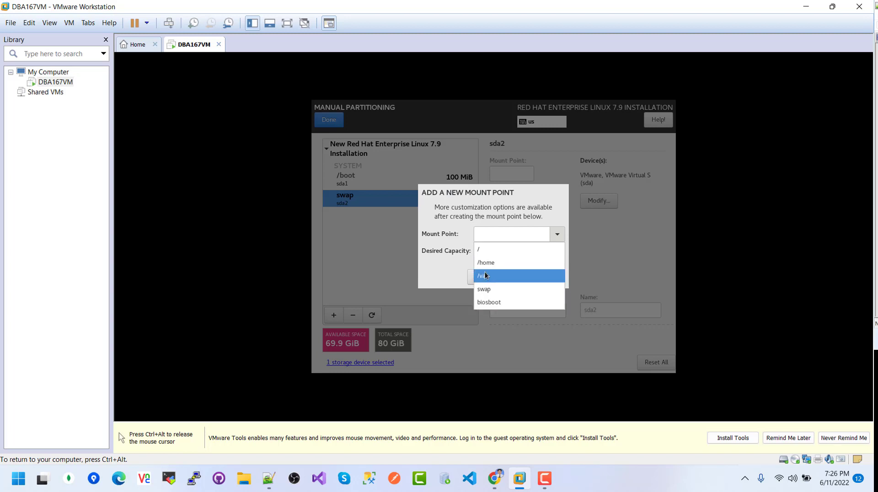
left_click(487, 234)
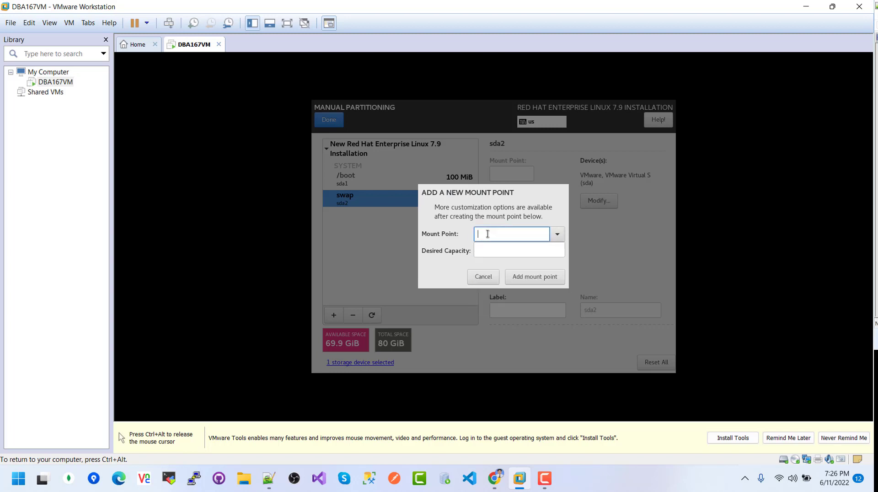
type("/te")
left_click(513, 250)
type("10G")
left_click(544, 278)
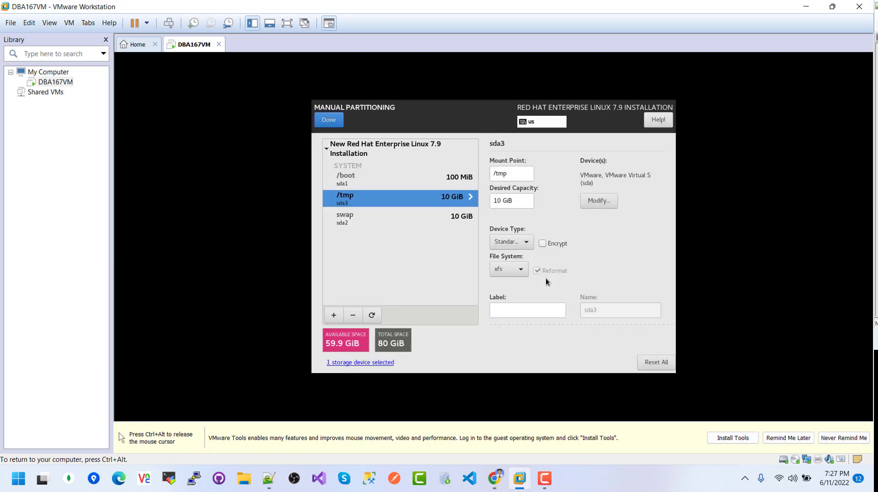
- Add a / mount point sized 60 GiB, then finish manual partitioning
left_click(334, 315)
left_click(556, 234)
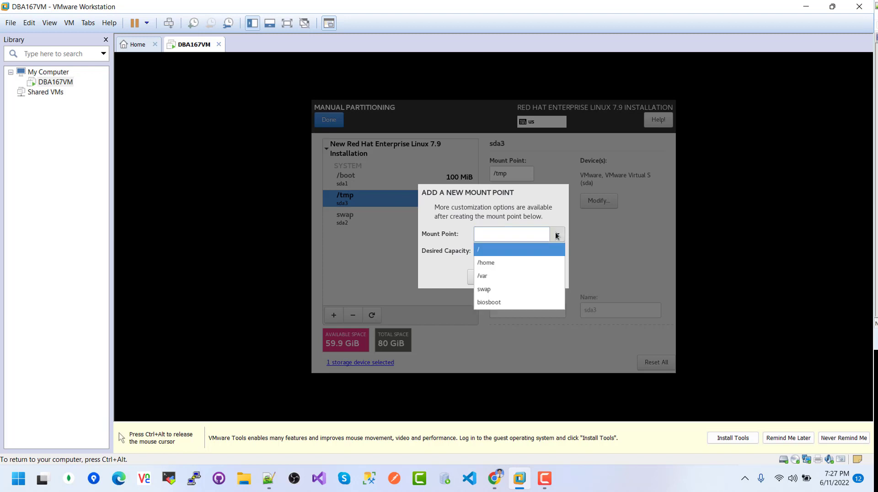
left_click(486, 250)
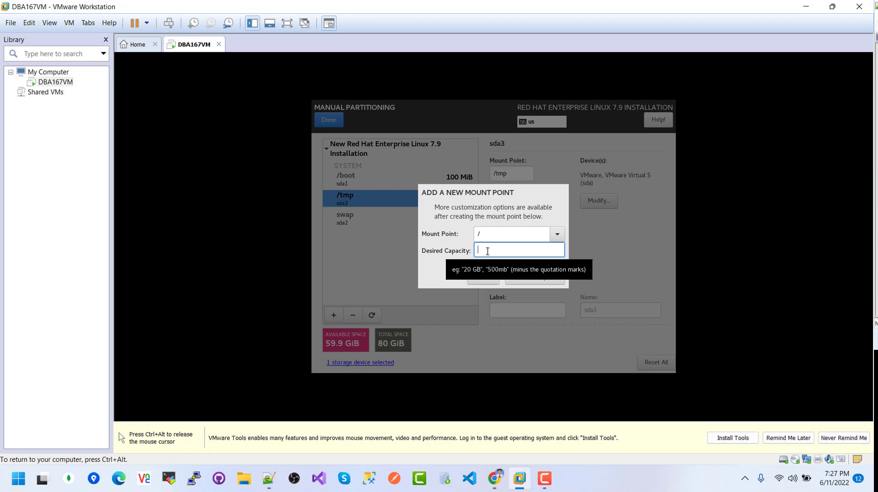
type("6")
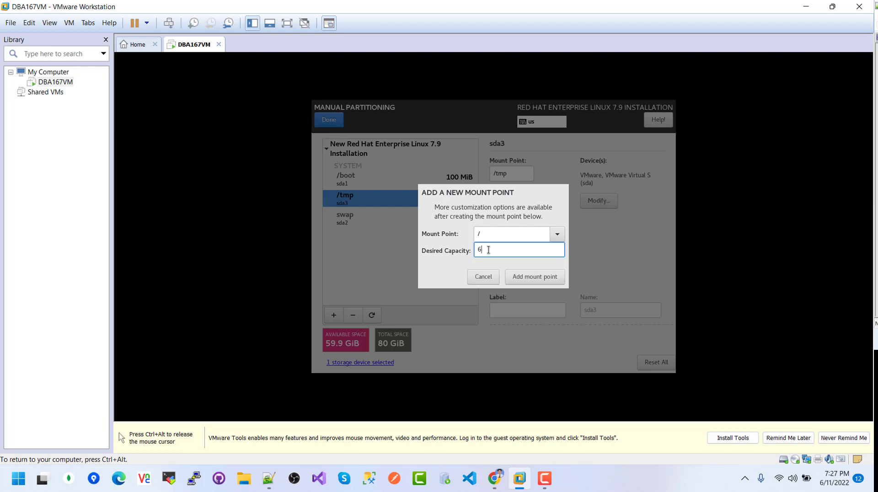
type("0 Gib")
key("BackSpace")
type("B")
left_click(535, 277)
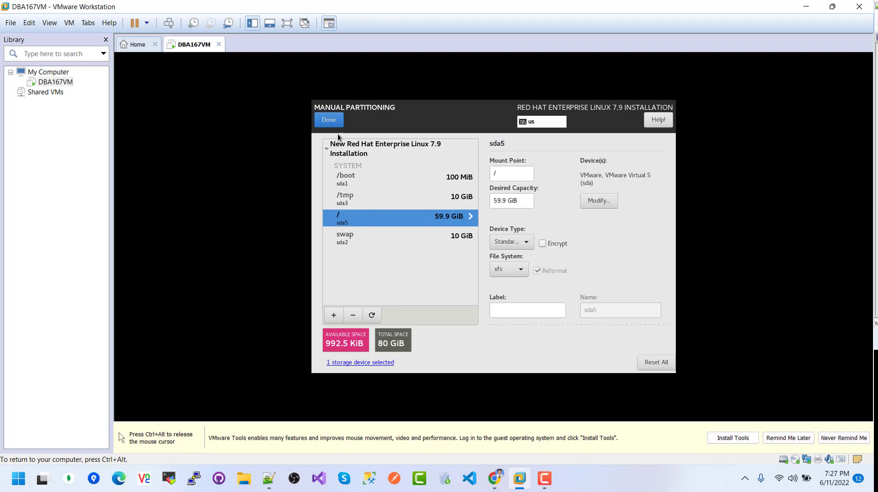
left_click(328, 120)
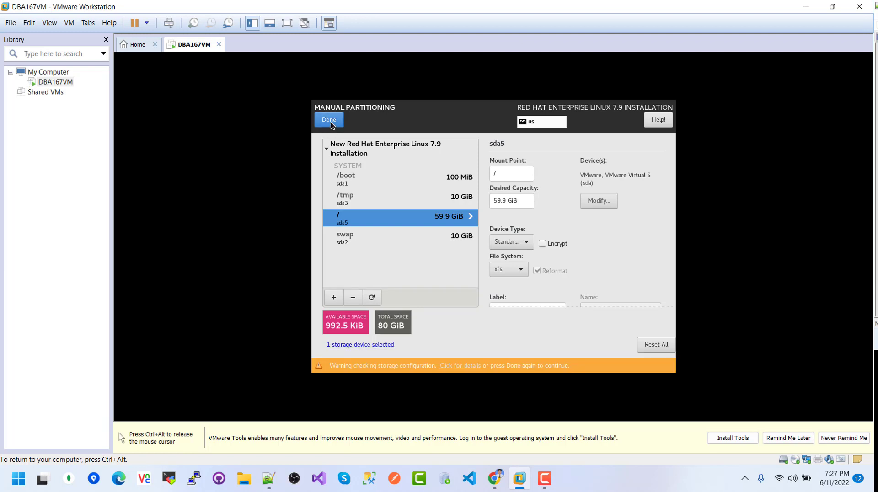
- Confirm past the storage warning and accept the partitioning changes
left_click(329, 120)
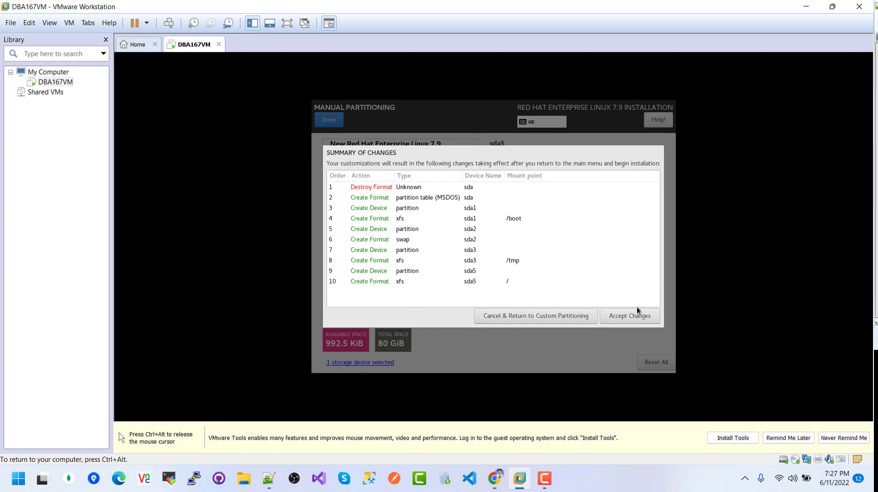
left_click(629, 317)
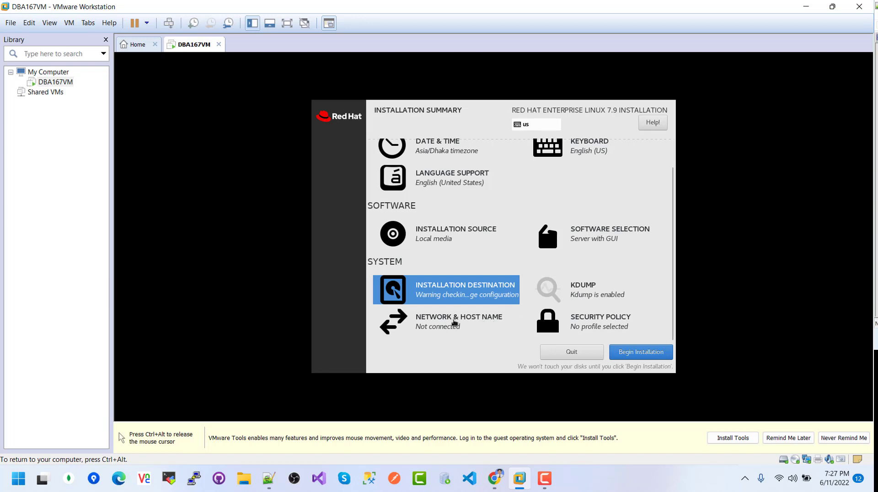
- Review Network & Host Name, begin the installation, and go to Root Password
left_click(441, 319)
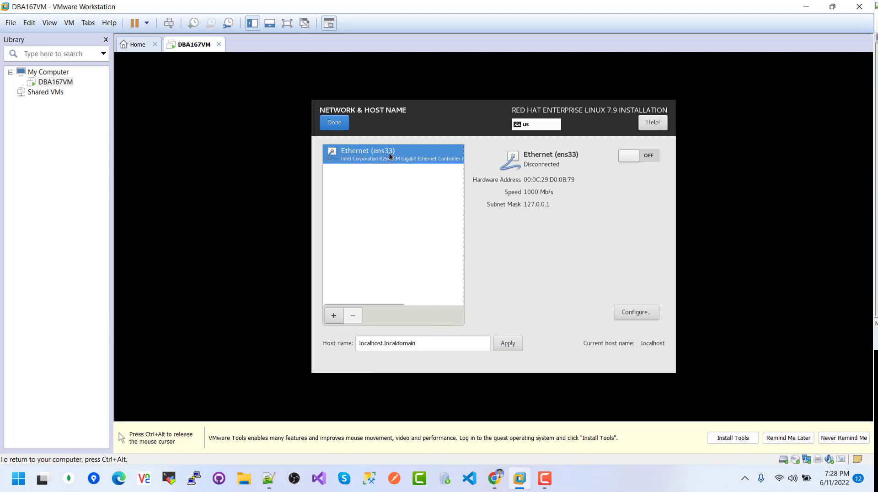
left_click(338, 123)
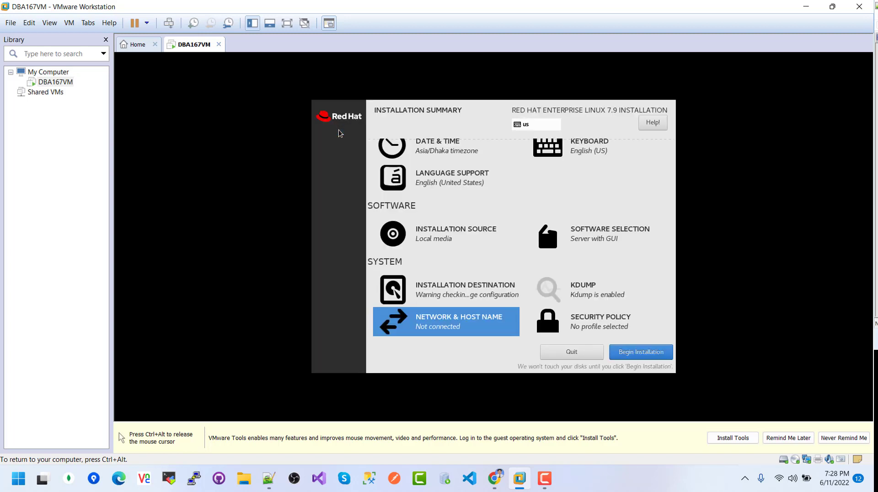
left_click(641, 356)
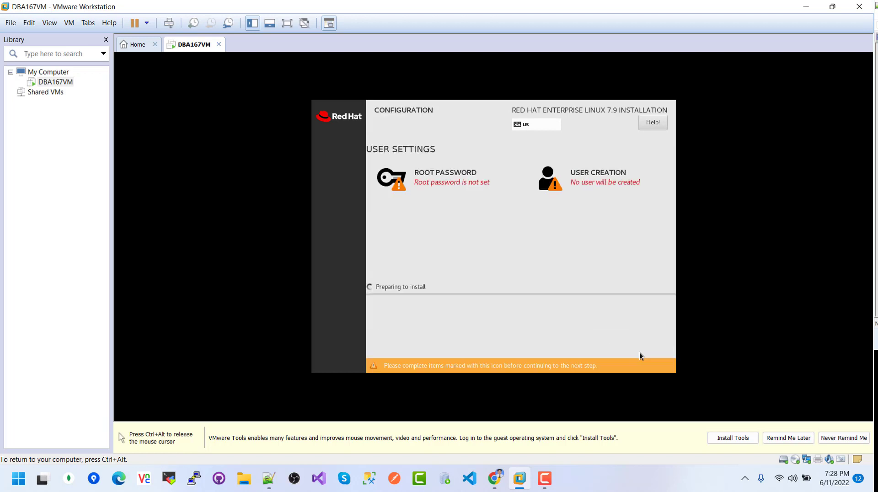
left_click(429, 177)
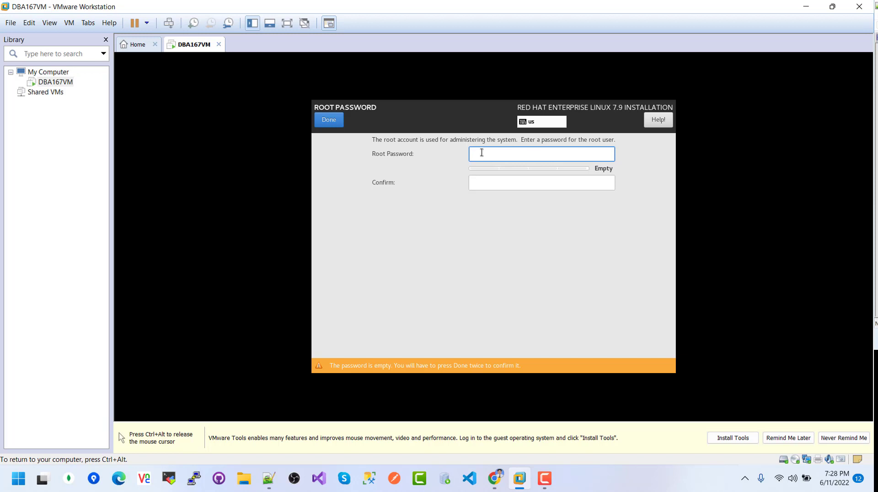
- Enter and confirm the root password, accepting it despite the weak-password warning
type("admin")
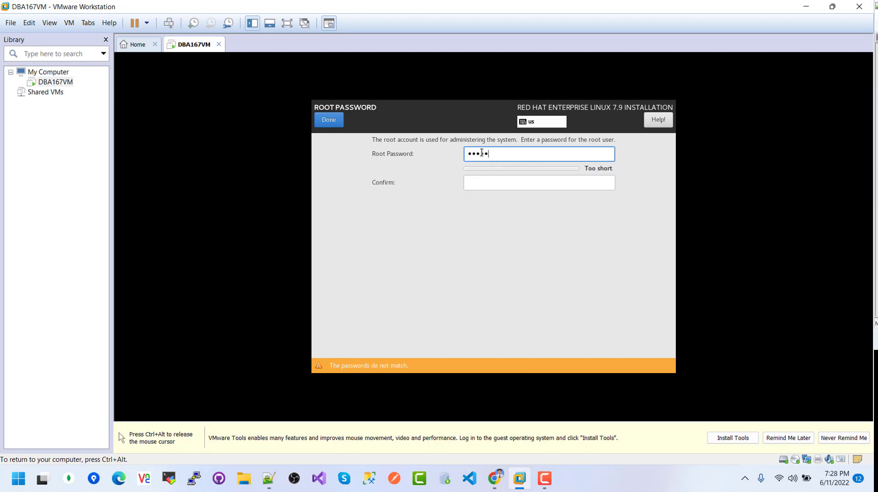
type("1")
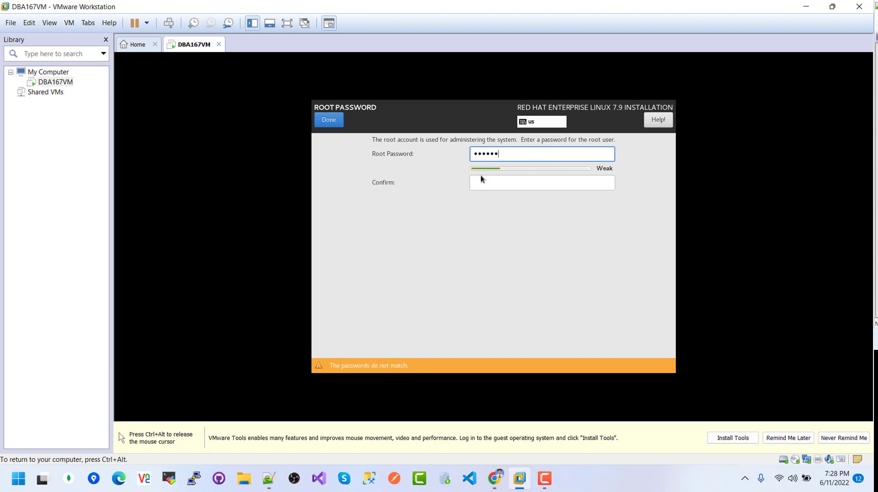
left_click(493, 182)
type("ad")
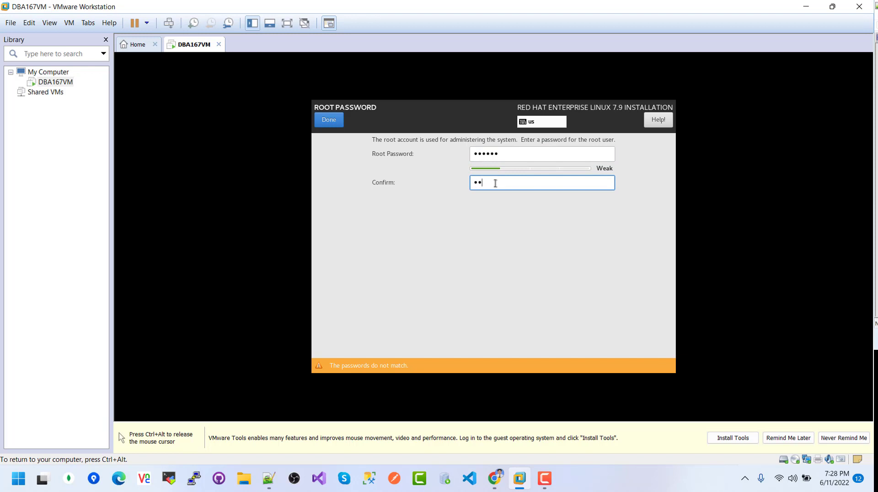
type("min1")
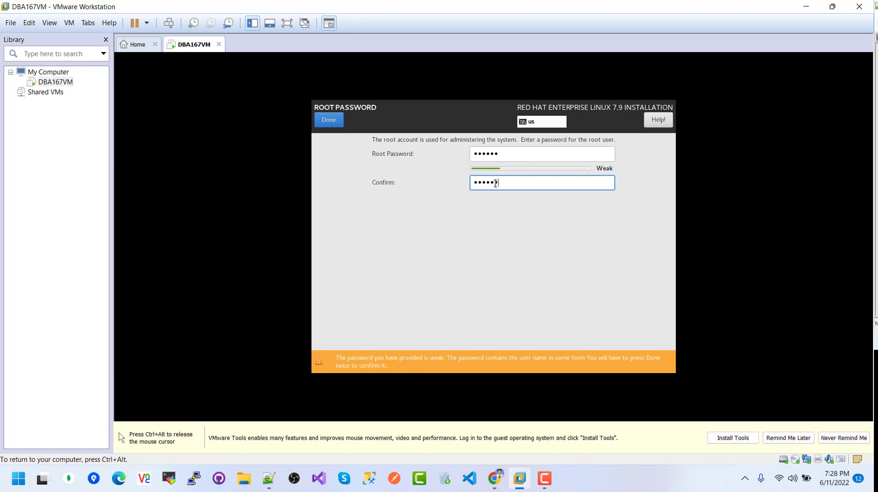
left_click(328, 119)
left_click(329, 120)
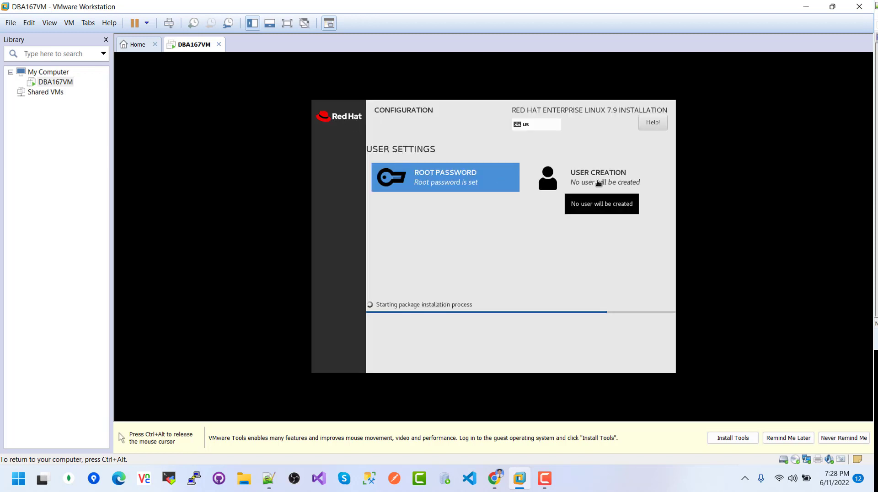
- Enter the new user's full name and remove the doubled letter from the user name
left_click(598, 183)
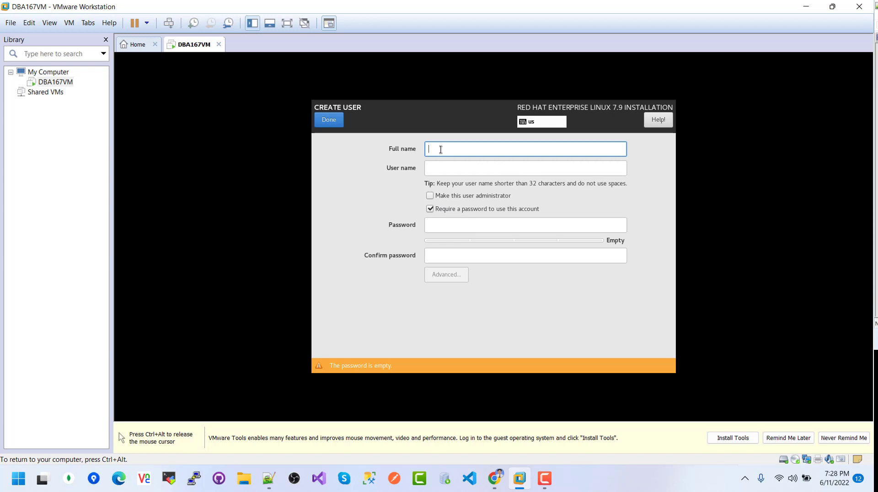
type("Rej")
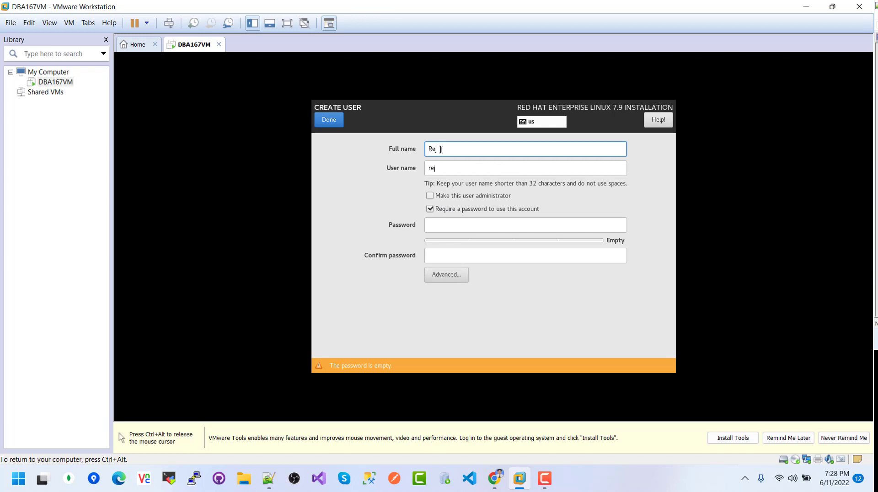
type("wanul Reja")
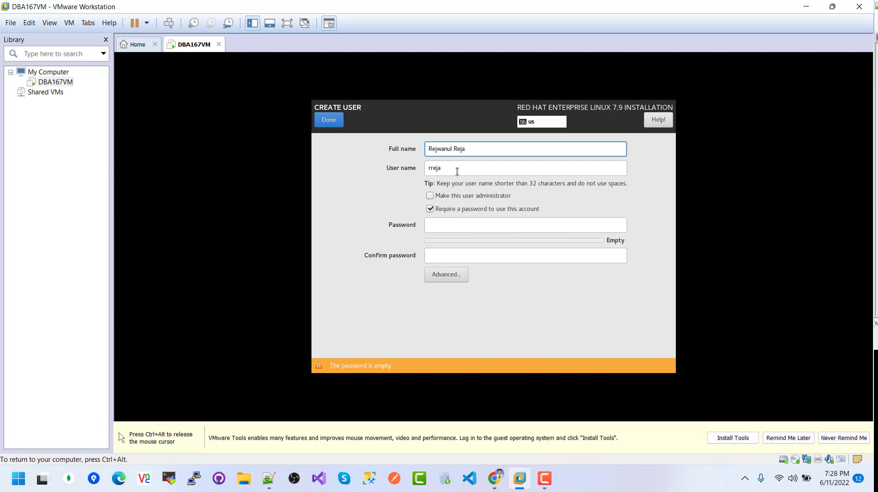
left_click(431, 168)
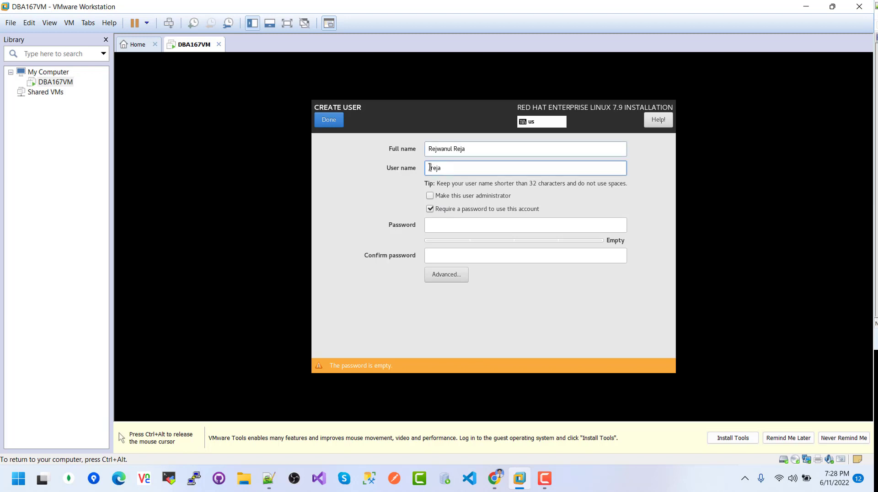
key("BackSpace")
left_click(443, 168)
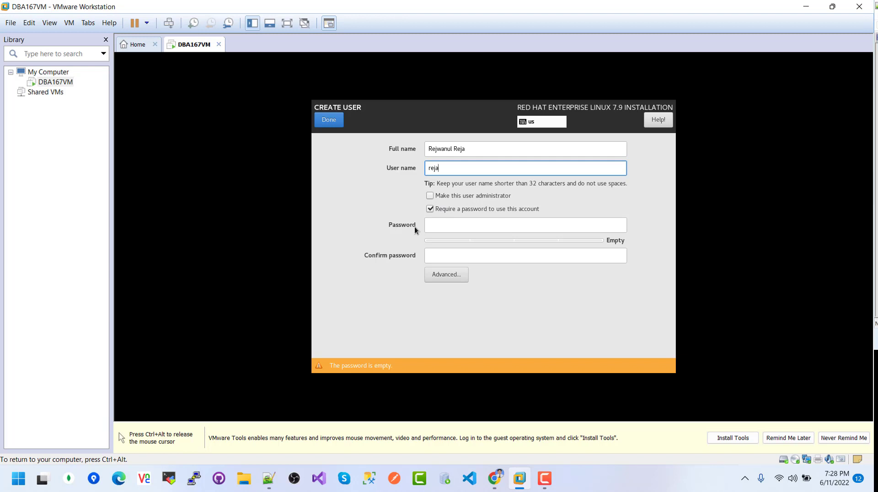
- Set and confirm the user's password, accepting the weak-password warning
left_click(438, 225)
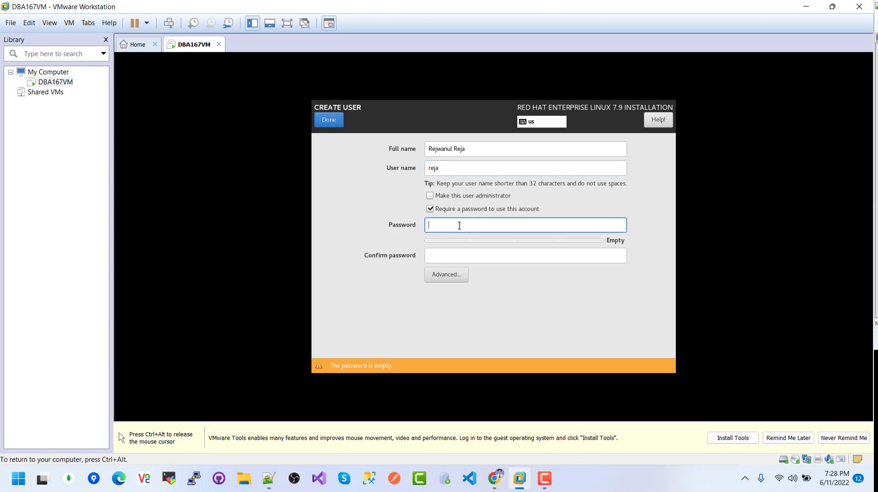
type("••••••")
left_click(460, 252)
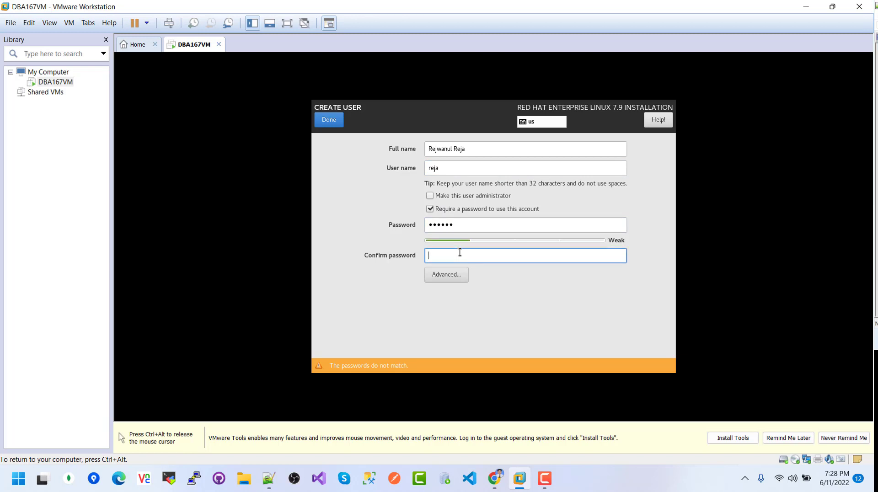
type("••••••")
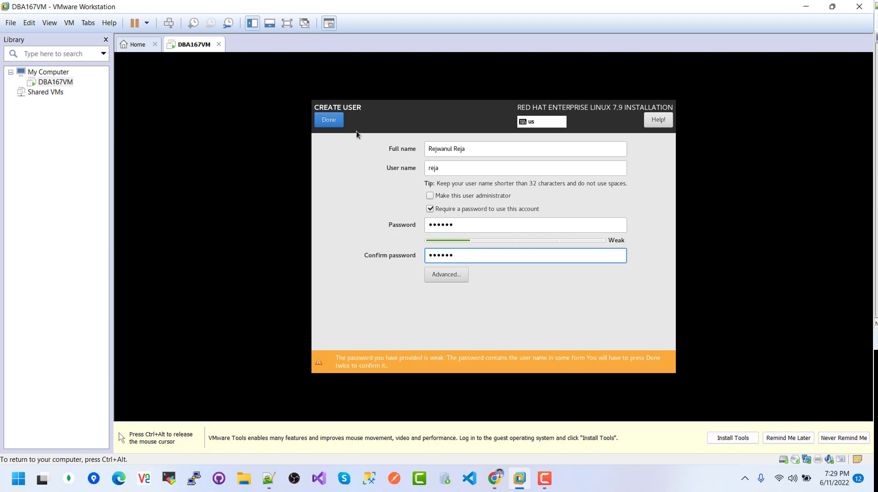
left_click(331, 120)
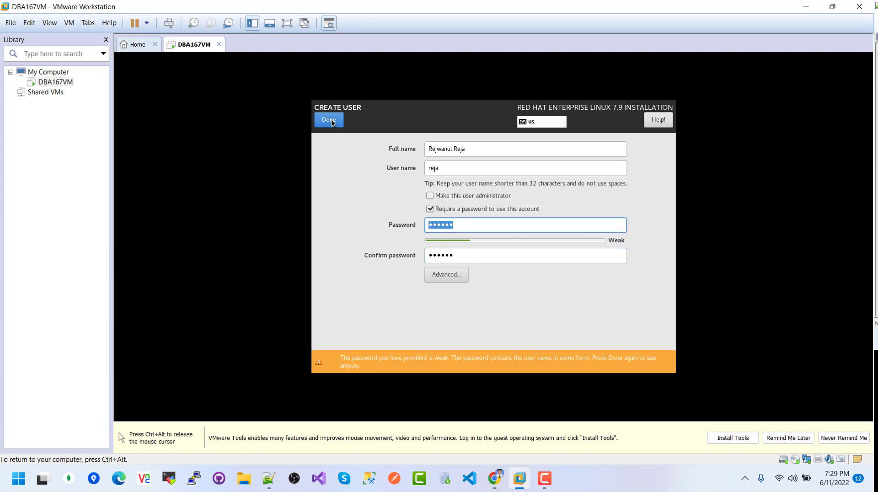
left_click(331, 119)
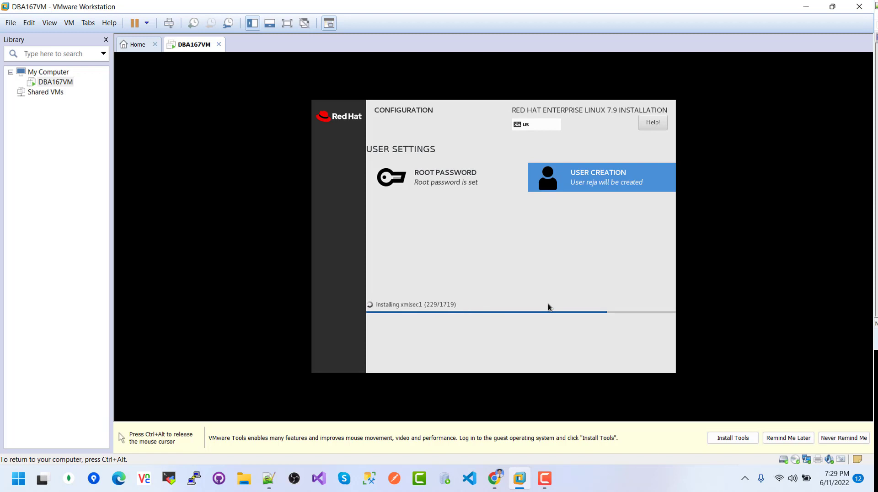
- Reboot DBA167VM once the RHEL 7.9 installation is complete
key("ctrl+alt")
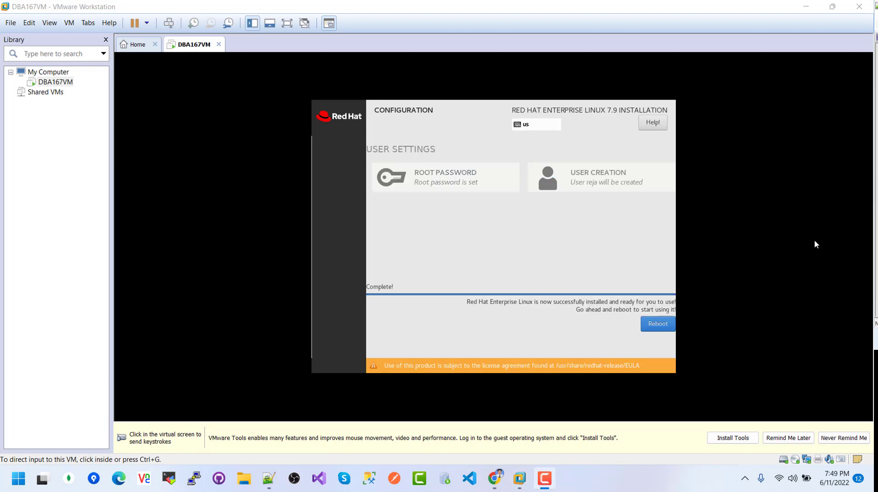
left_click(655, 326)
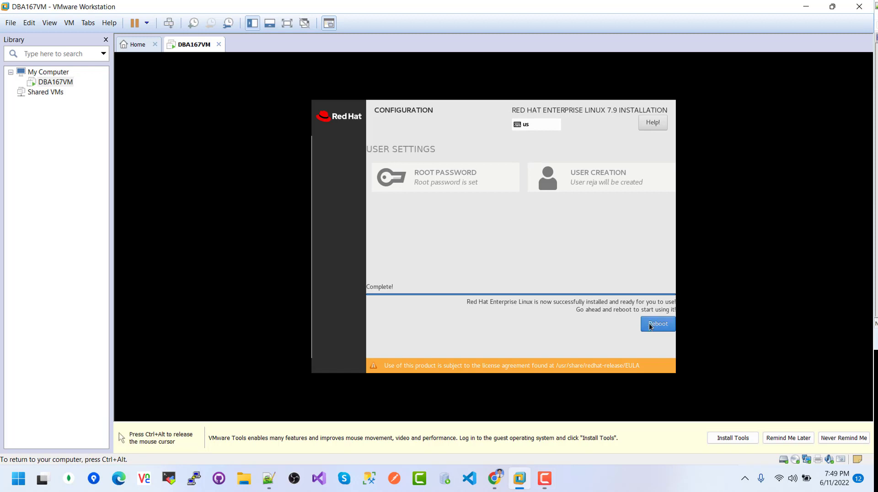
left_click(656, 325)
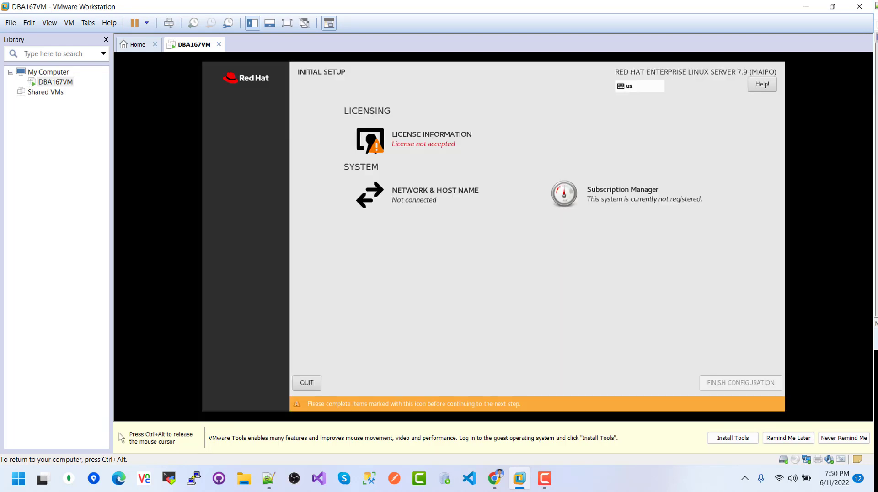
- Accept the Red Hat license agreement under License Information
left_click(419, 138)
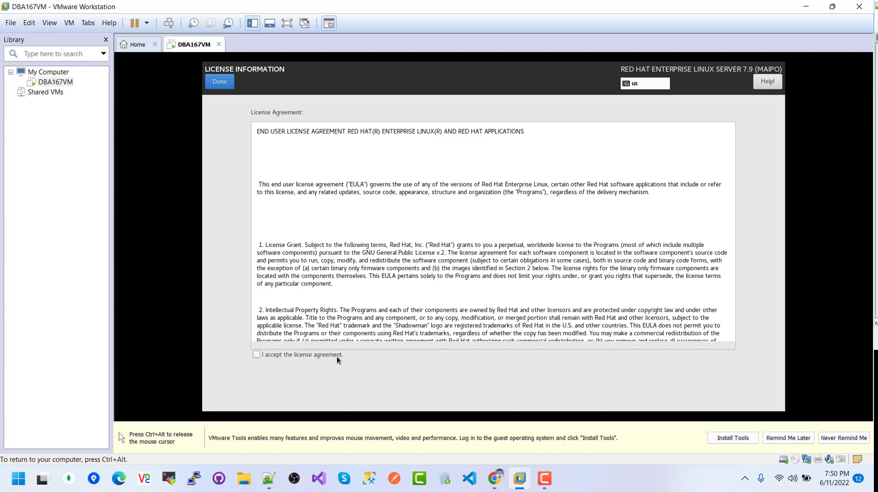
left_click(255, 353)
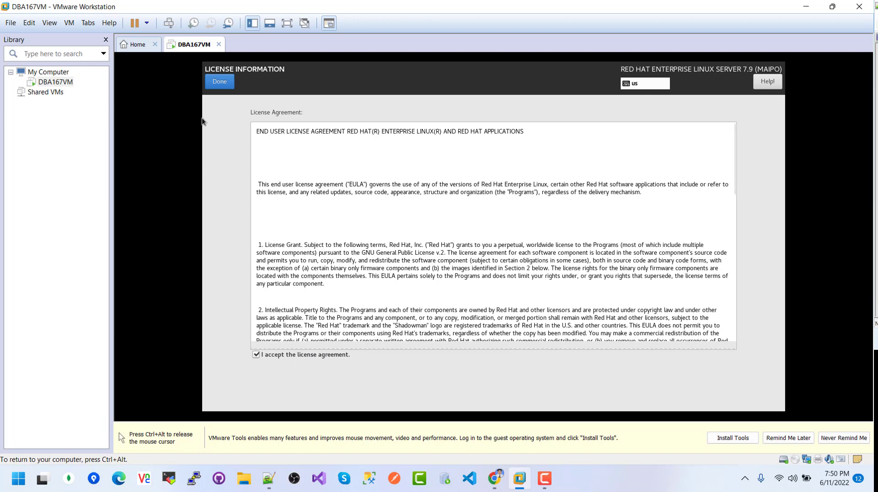
left_click(220, 86)
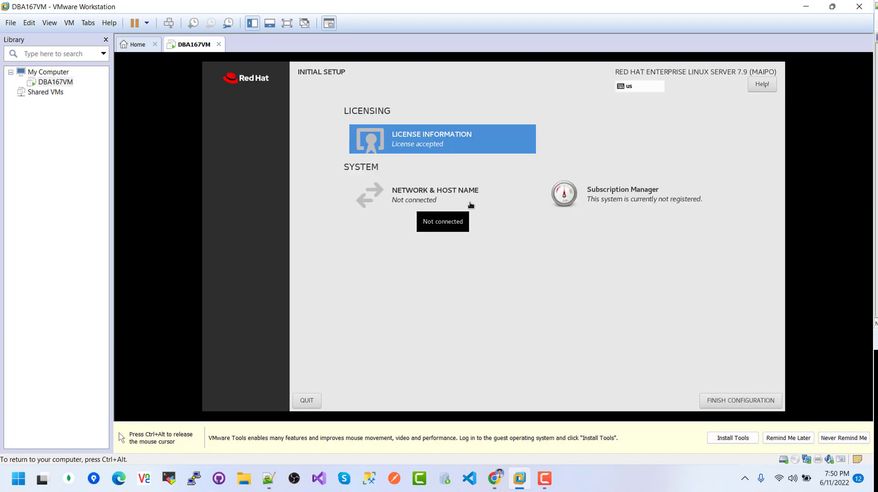
- Close Network & Host Name and Subscription Manager without adding a device or registering
left_click(441, 196)
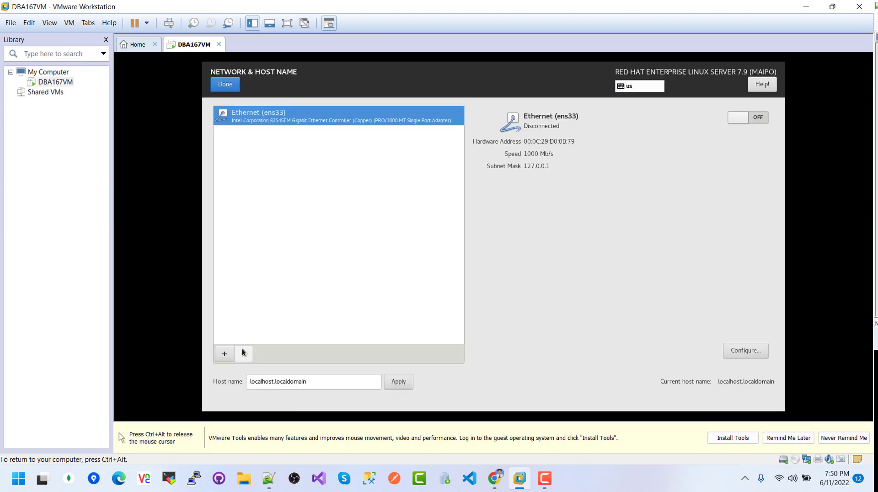
left_click(226, 355)
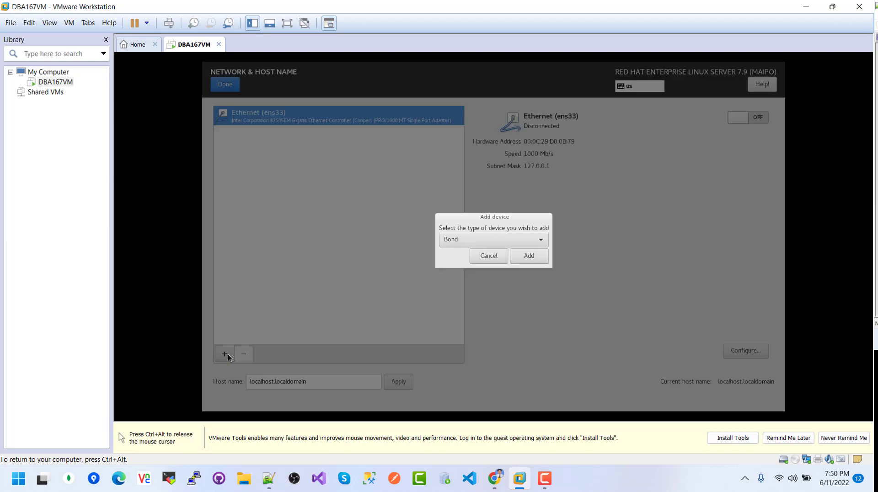
left_click(493, 256)
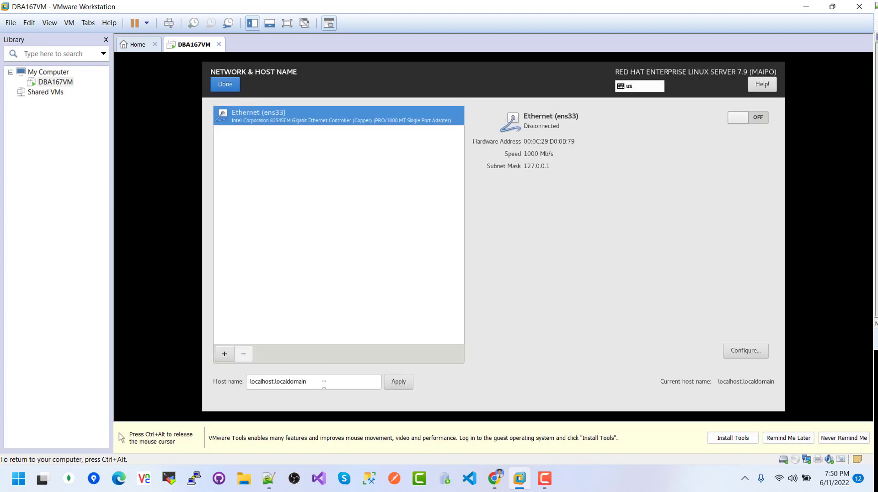
left_click(226, 83)
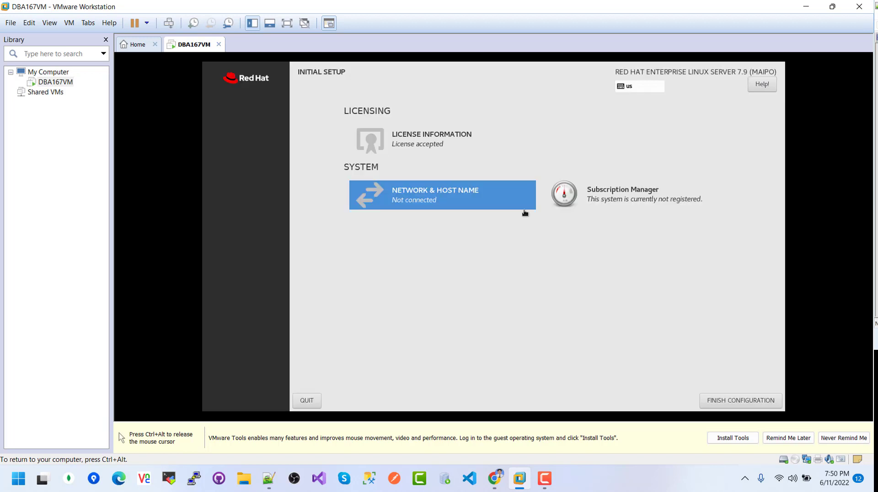
left_click(623, 200)
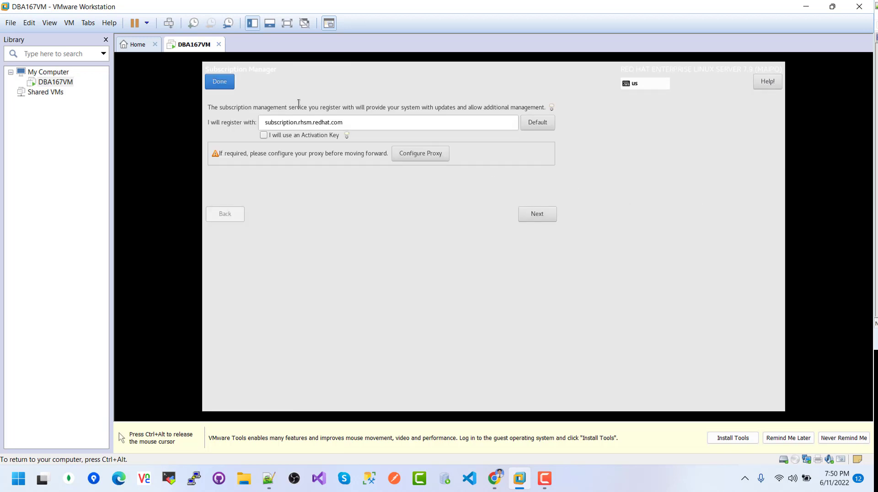
left_click(218, 82)
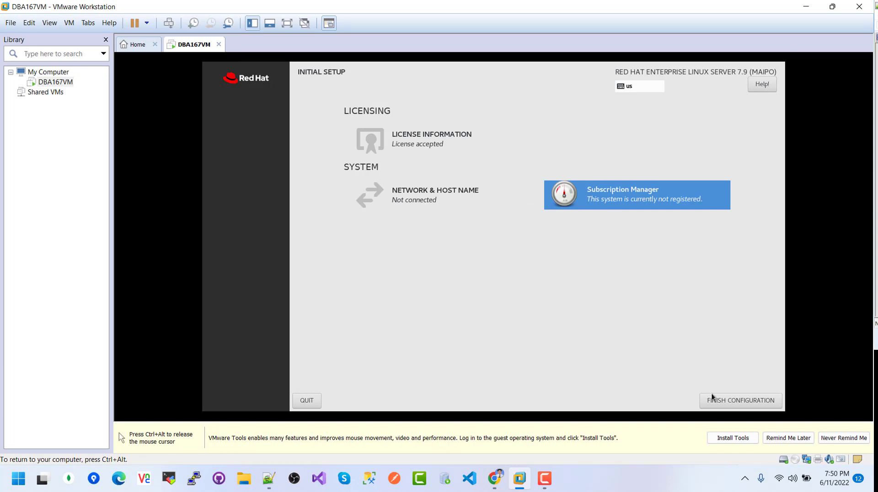
- Finish Initial Setup and log in as root through 'Not listed?' with the root password
left_click(741, 400)
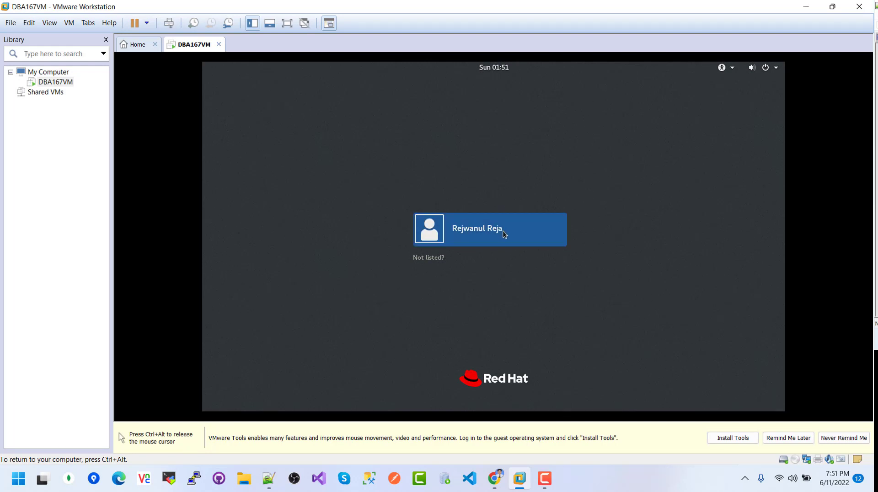
left_click(431, 258)
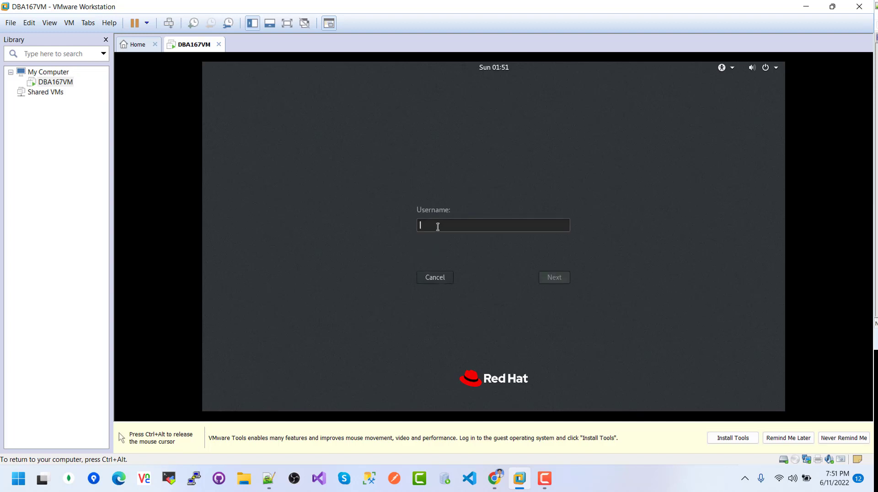
type("root")
key("Return")
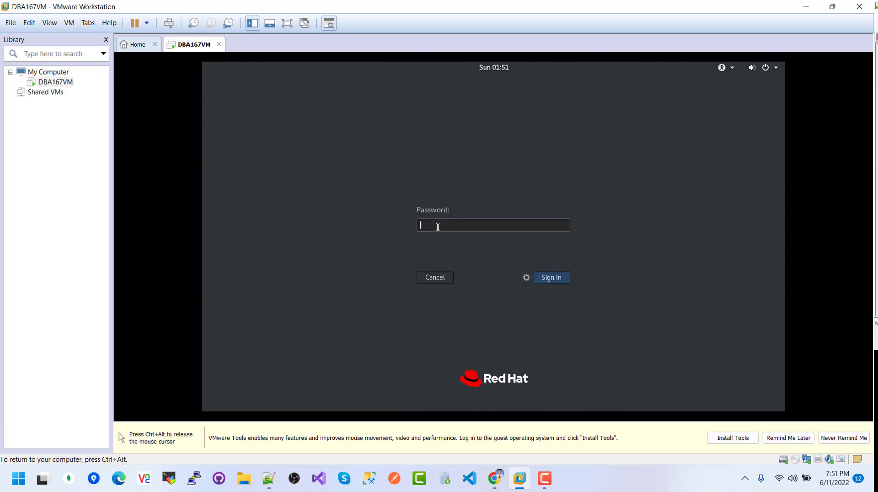
type("•••")
key("Return")
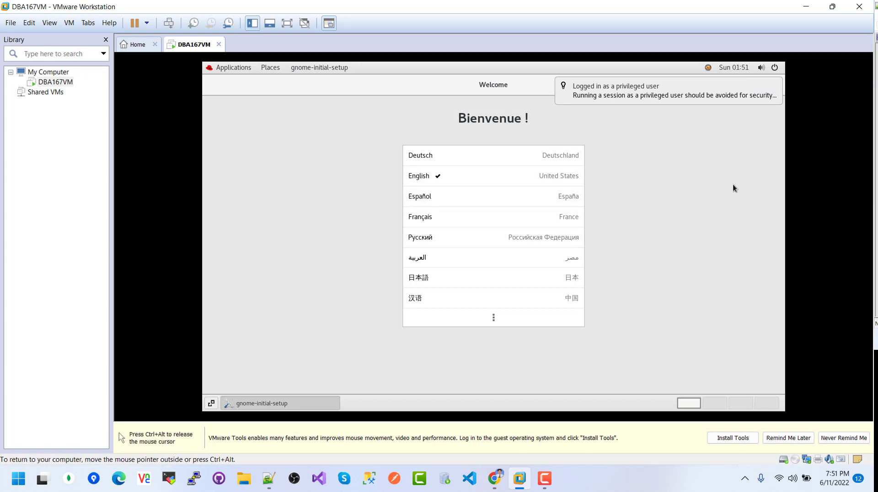
- Run through GNOME first-run setup keeping English, US keyboard and location on, skipping online accounts, then close Getting Started
left_click(776, 87)
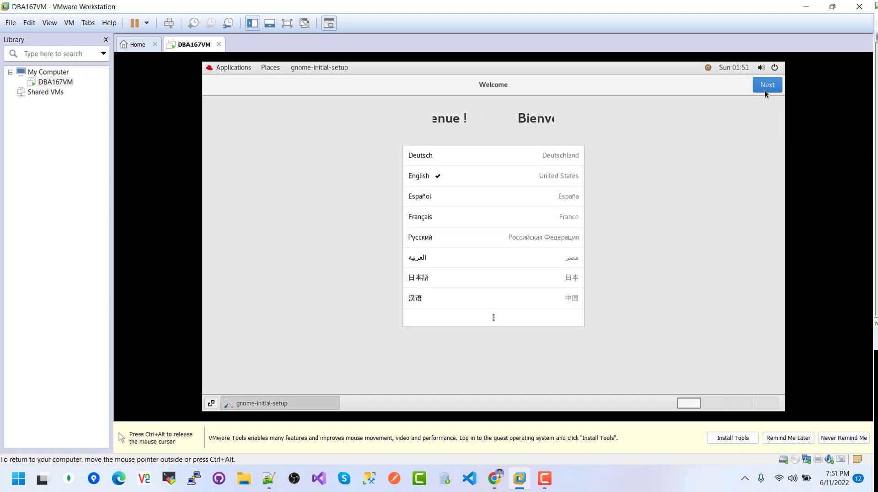
left_click(766, 87)
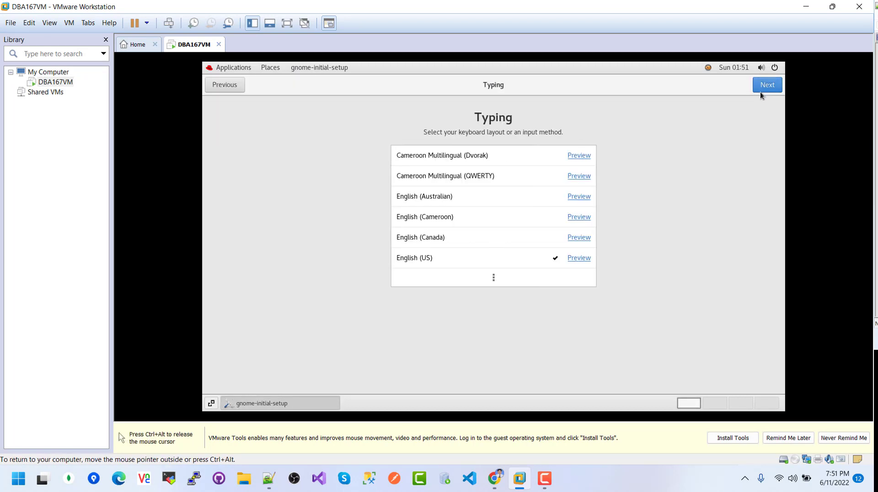
left_click(767, 86)
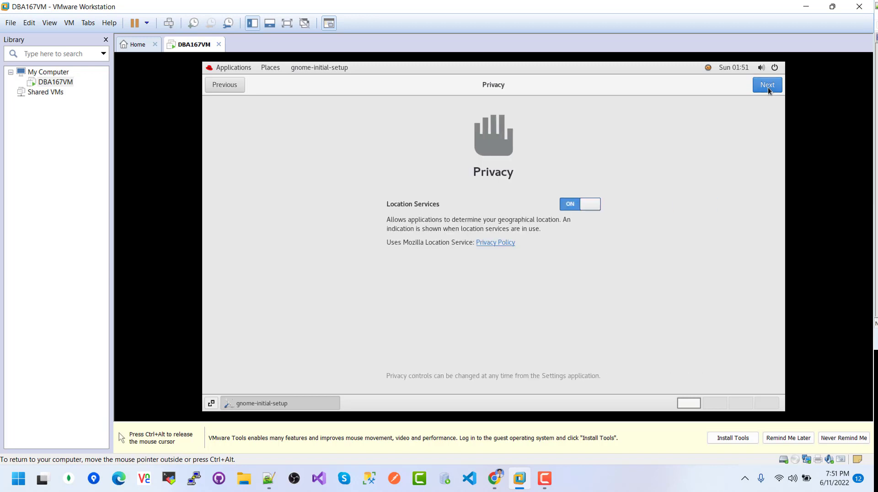
left_click(767, 87)
left_click(768, 87)
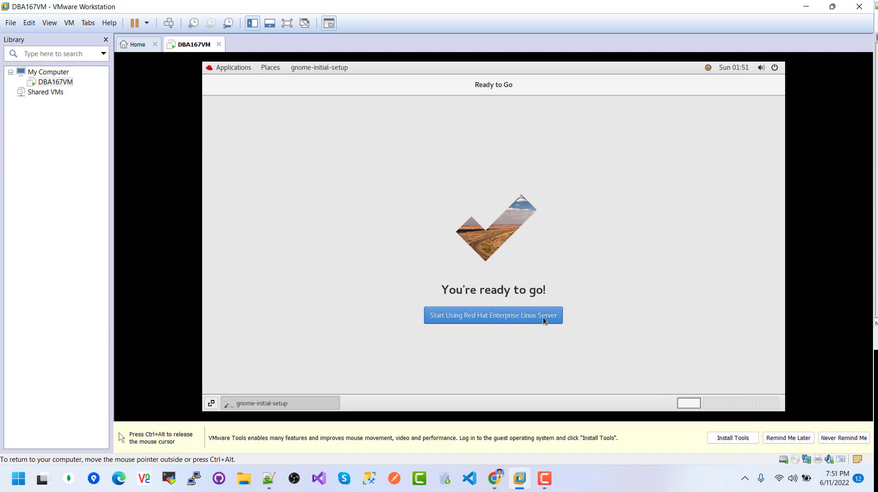
left_click(493, 319)
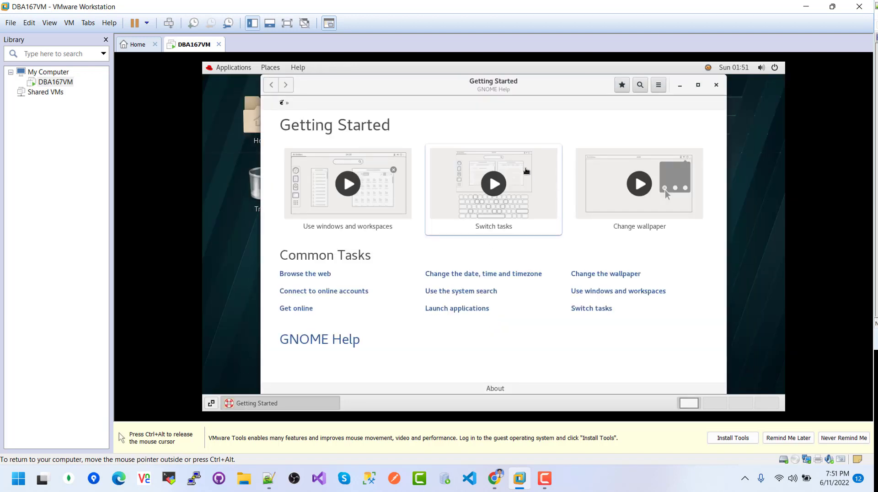
left_click(717, 87)
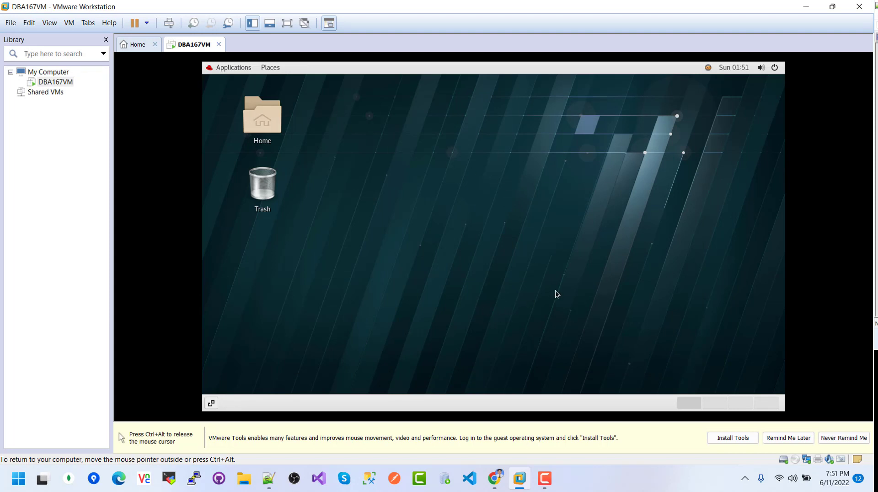
key("ctrl+alt")
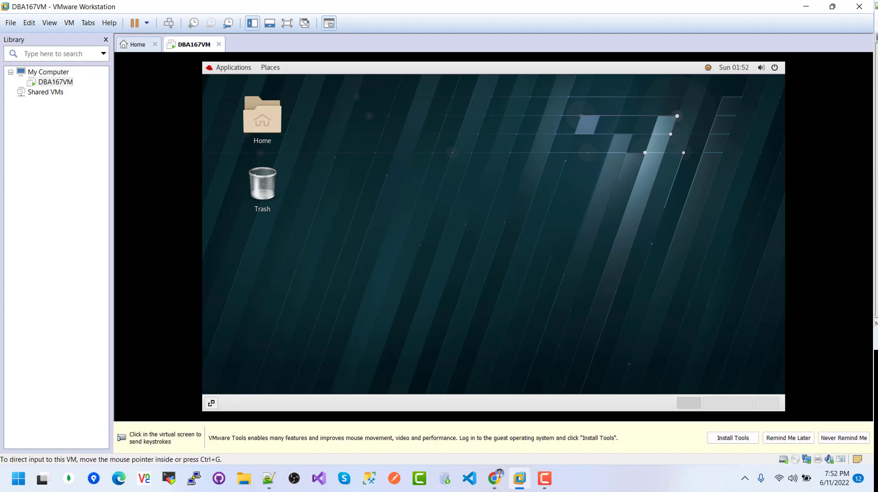